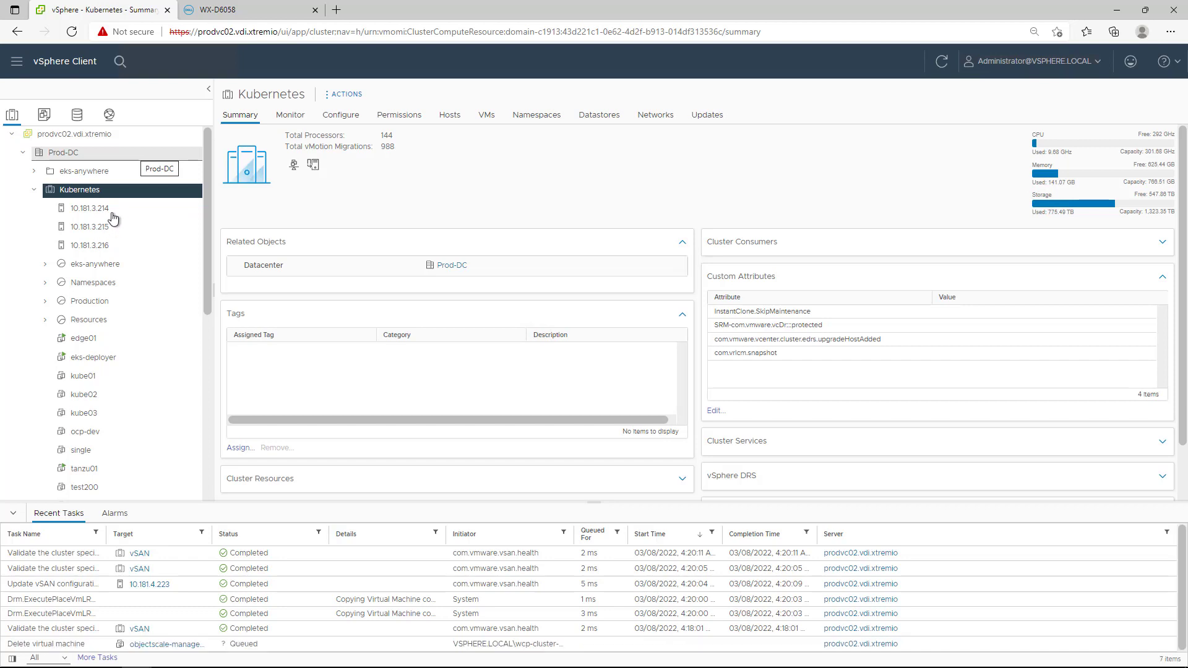
Review the Kubernetes cluster's datastores, including VVOL6058, then view the PowerStore WX-D6058 dashboard.
left_click(599, 117)
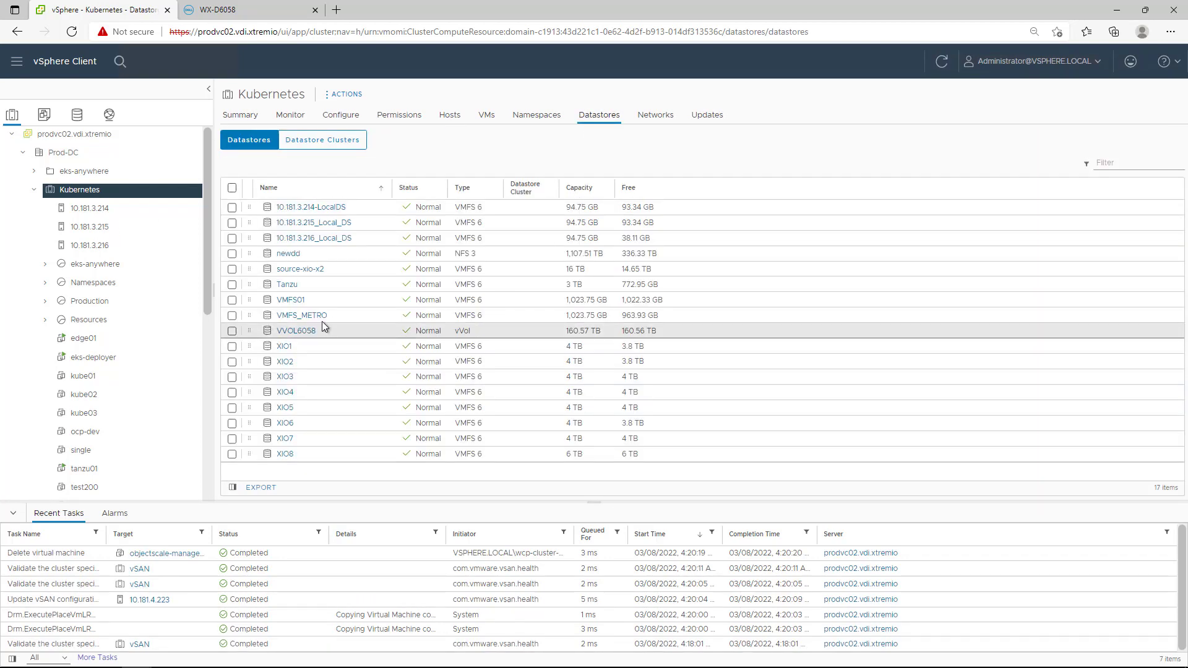
left_click(232, 331)
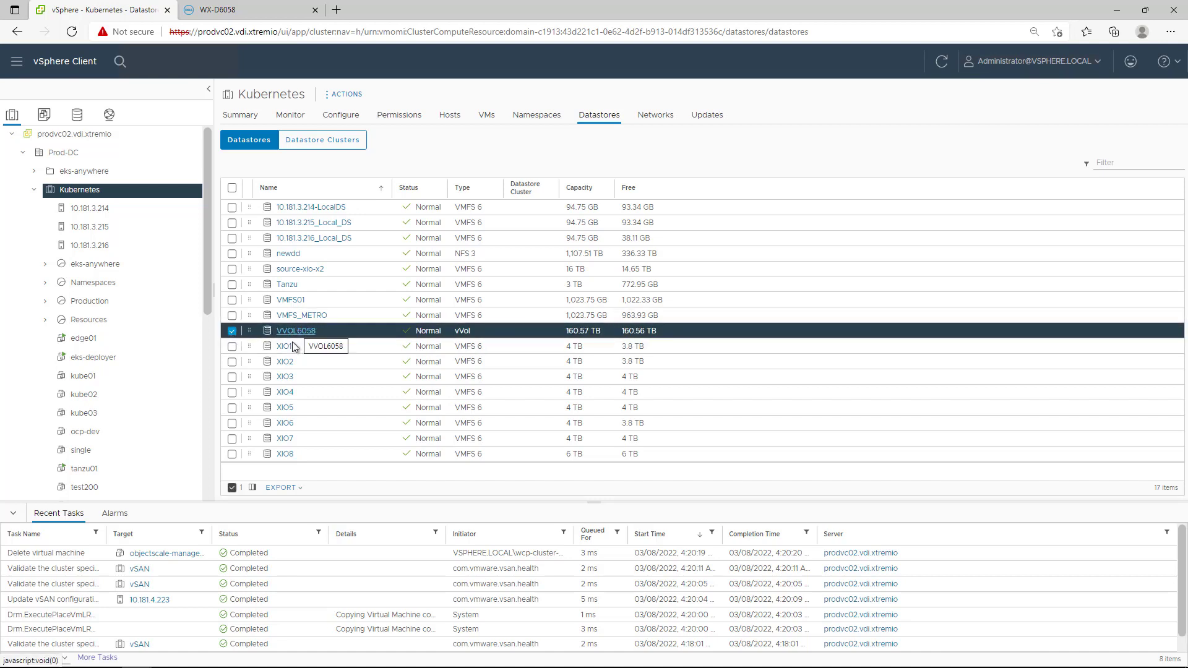
left_click(243, 14)
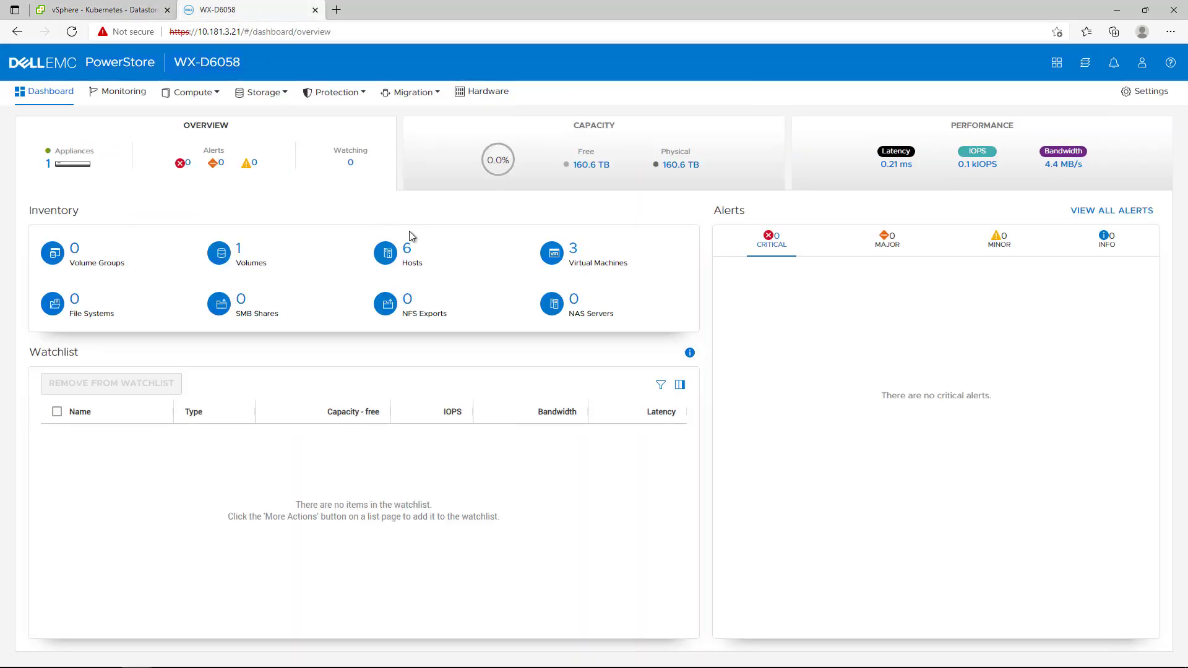
left_click(263, 92)
left_click(272, 173)
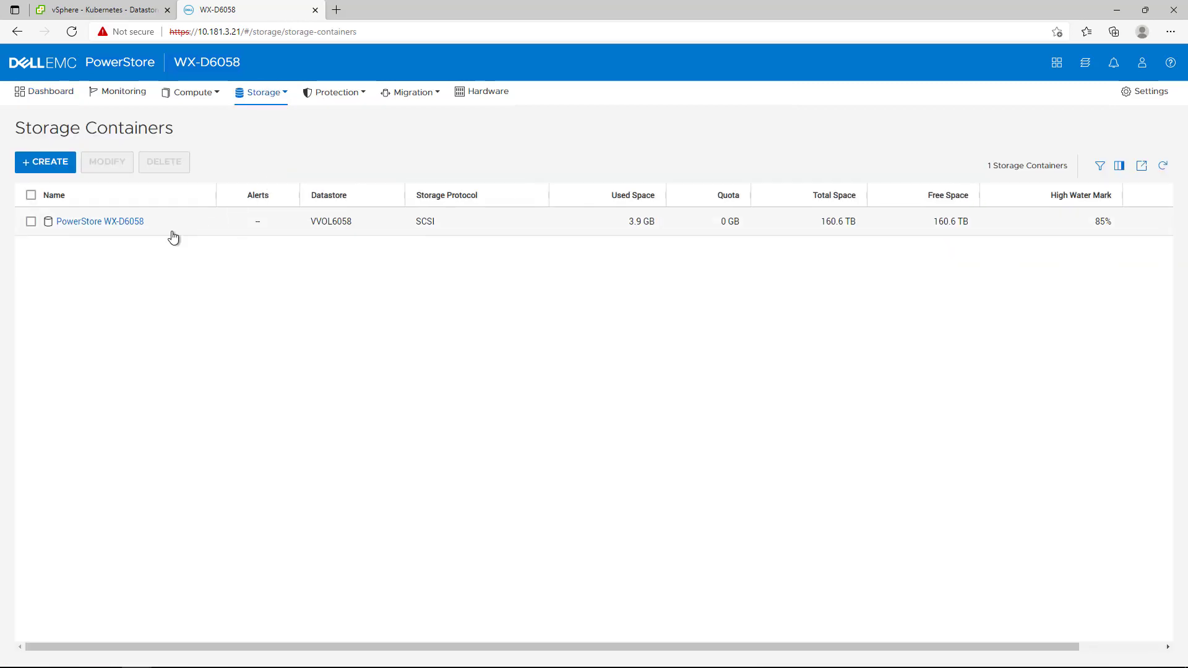
left_click(109, 226)
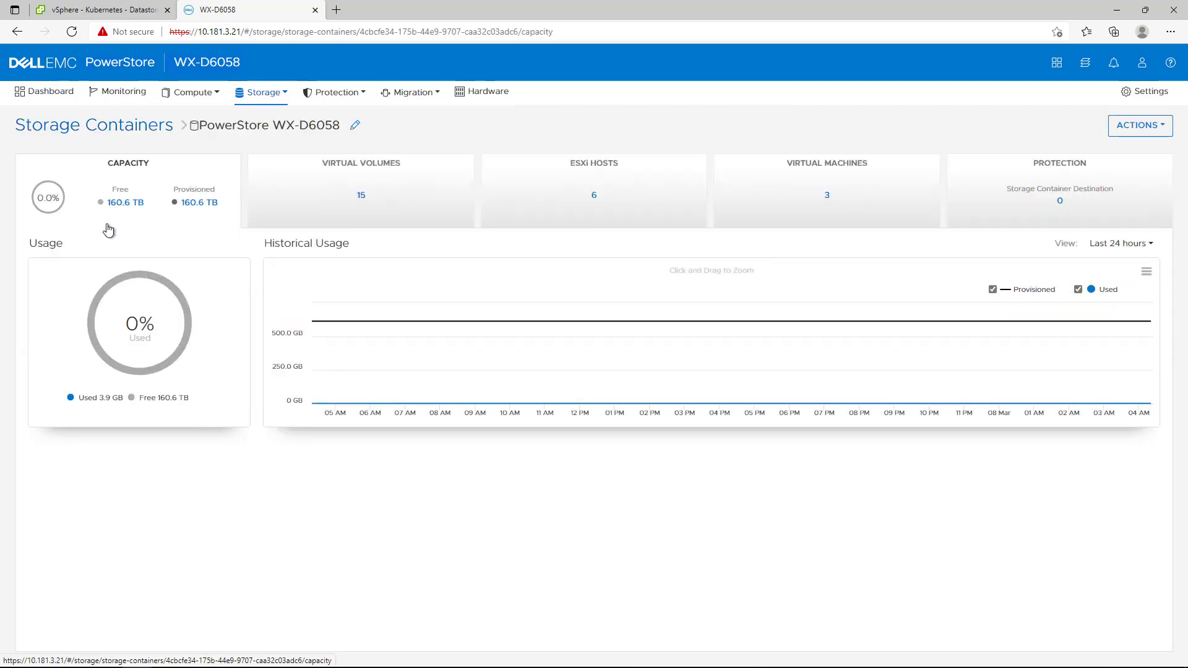
left_click(341, 189)
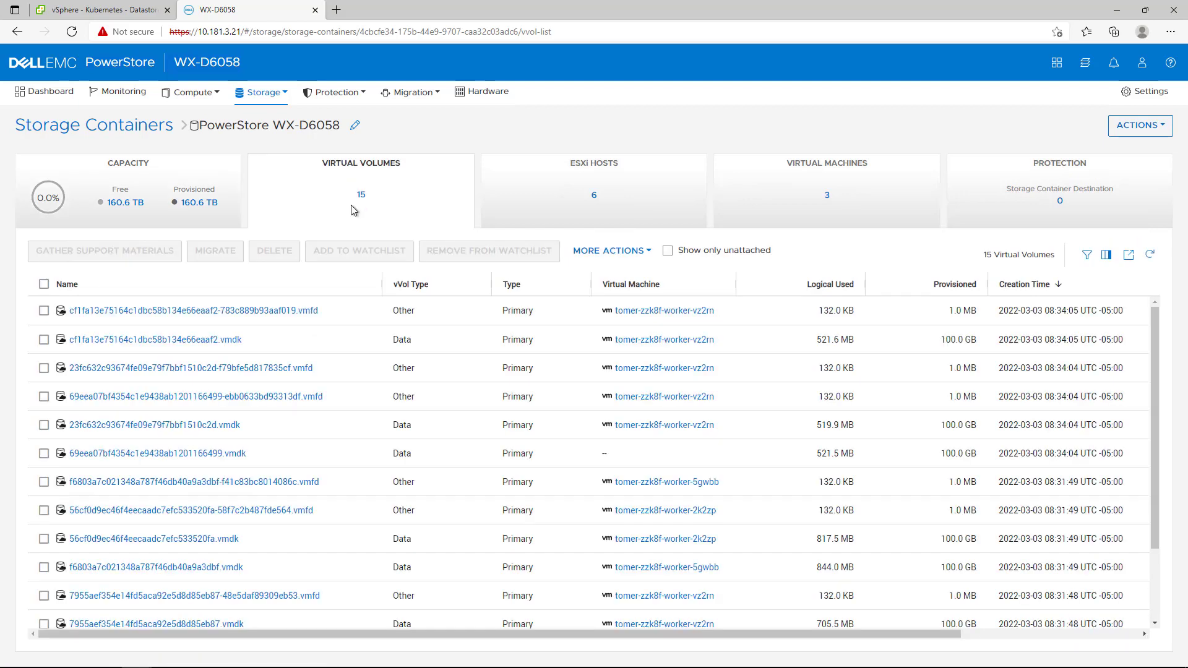
left_click(552, 211)
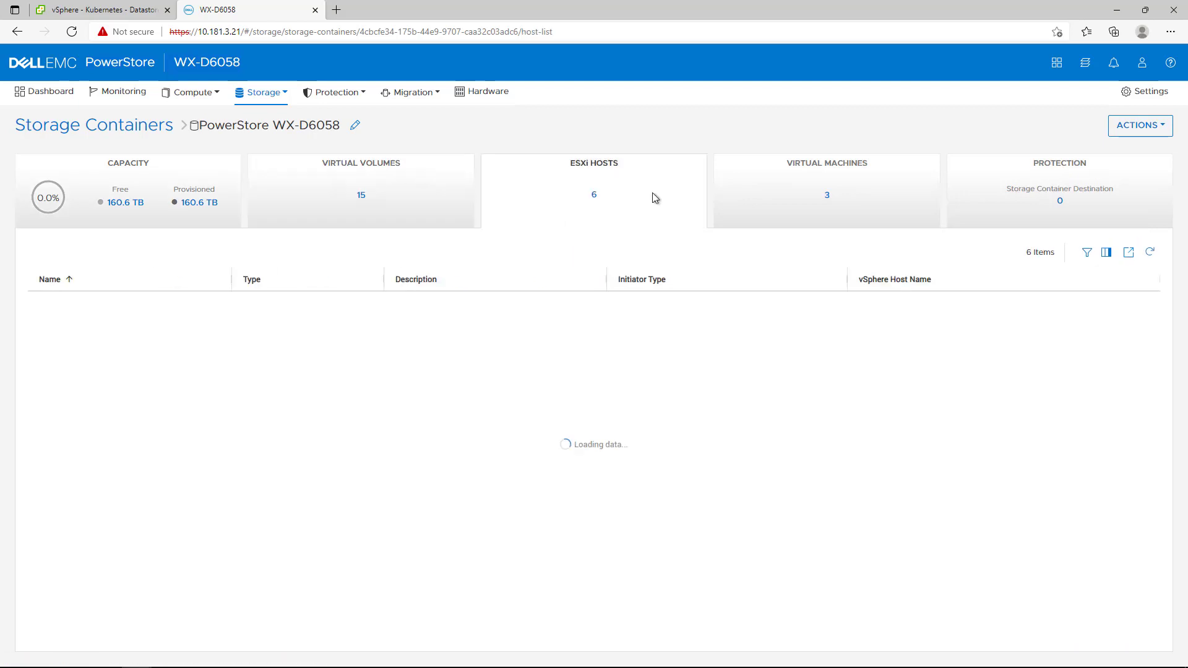
left_click(772, 190)
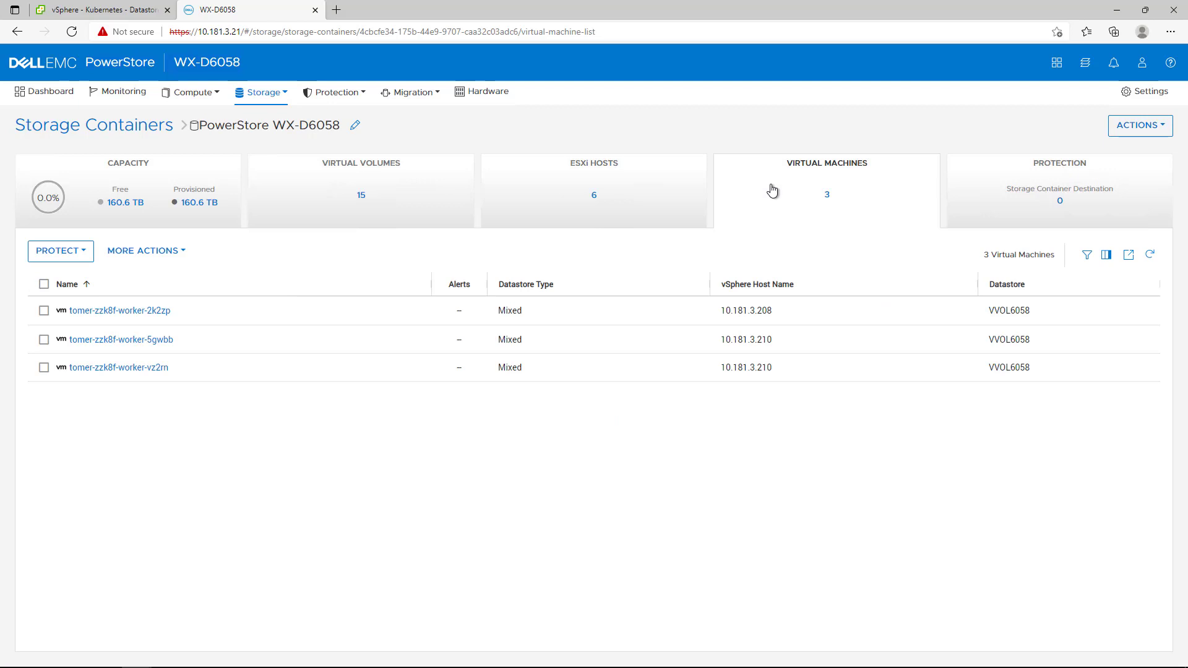
left_click(49, 93)
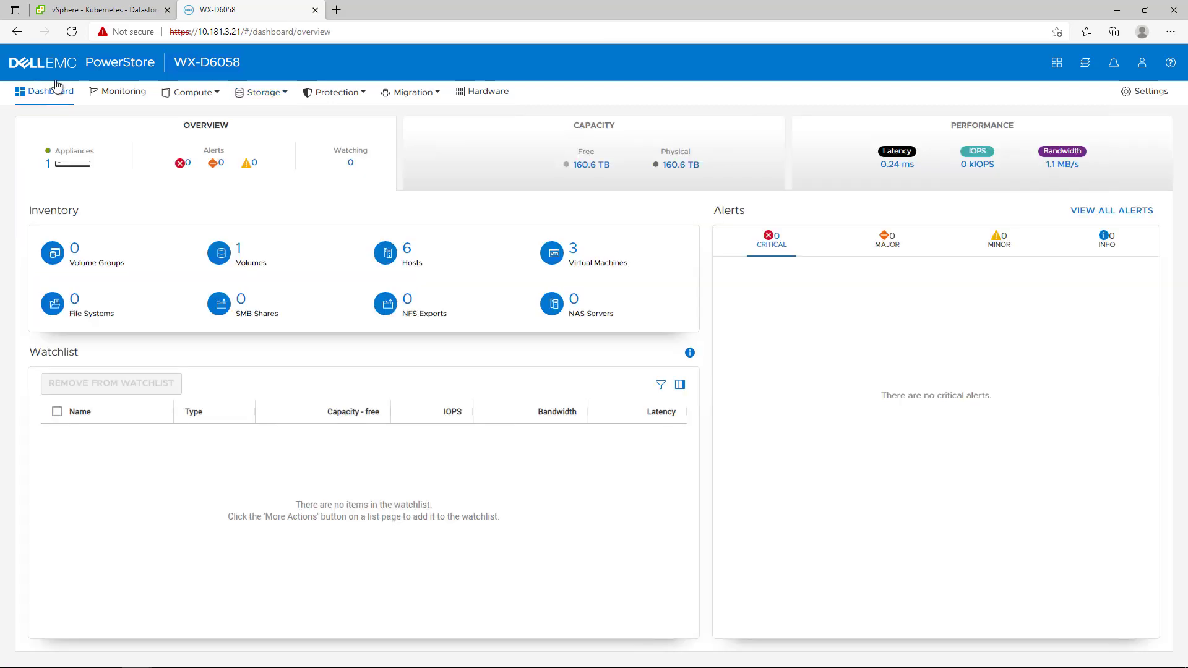
Print the anywhere.yaml cluster spec in the eks-deployer PuTTY session.
left_click(79, 11)
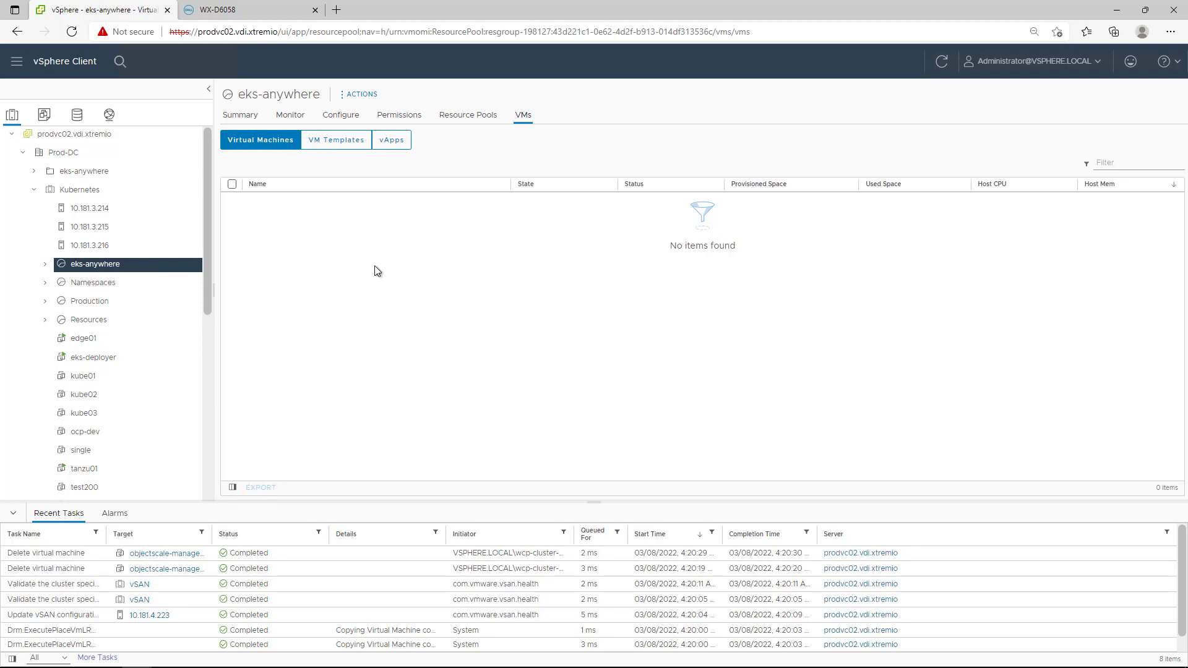
key("alt+Tab")
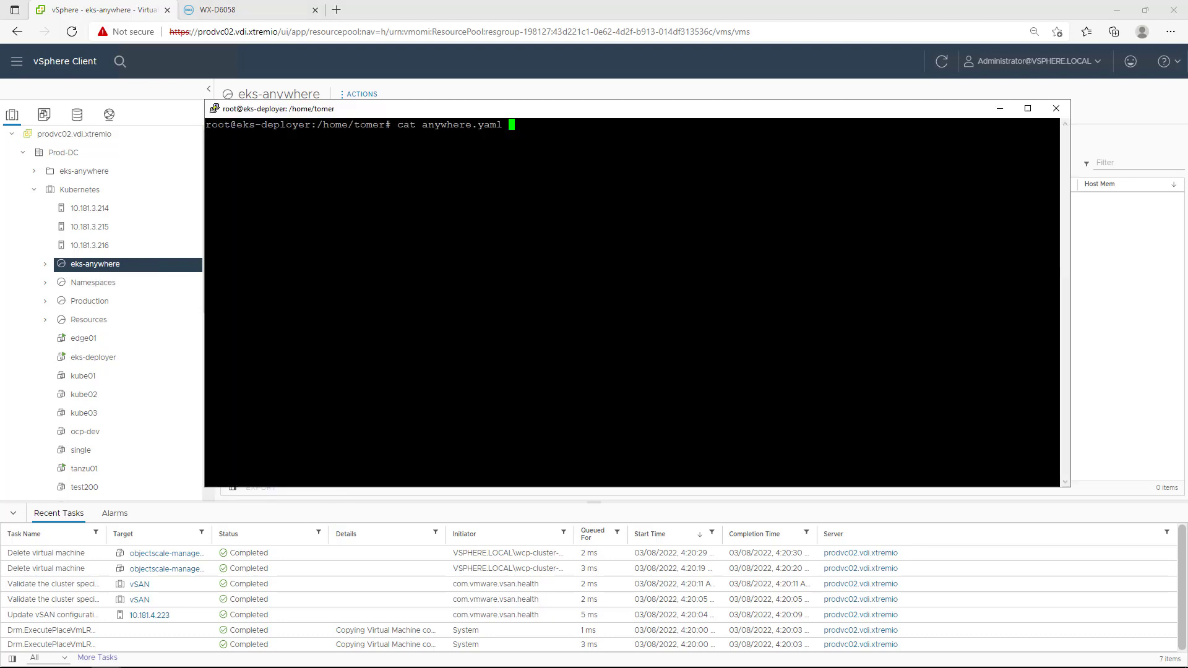
key("Return")
Scroll through the spec and highlight the VVOL6058 datastore and eks-anywhere resource pool values.
left_click_drag(1065, 404, 1057, 168)
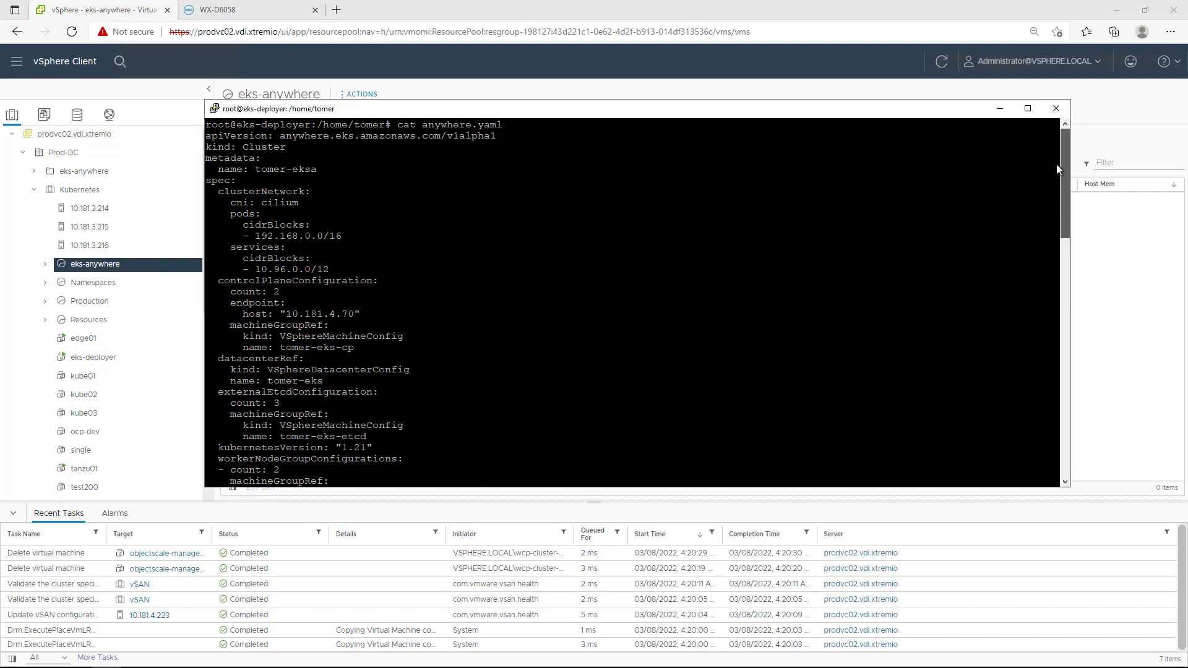
left_click_drag(255, 169, 317, 169)
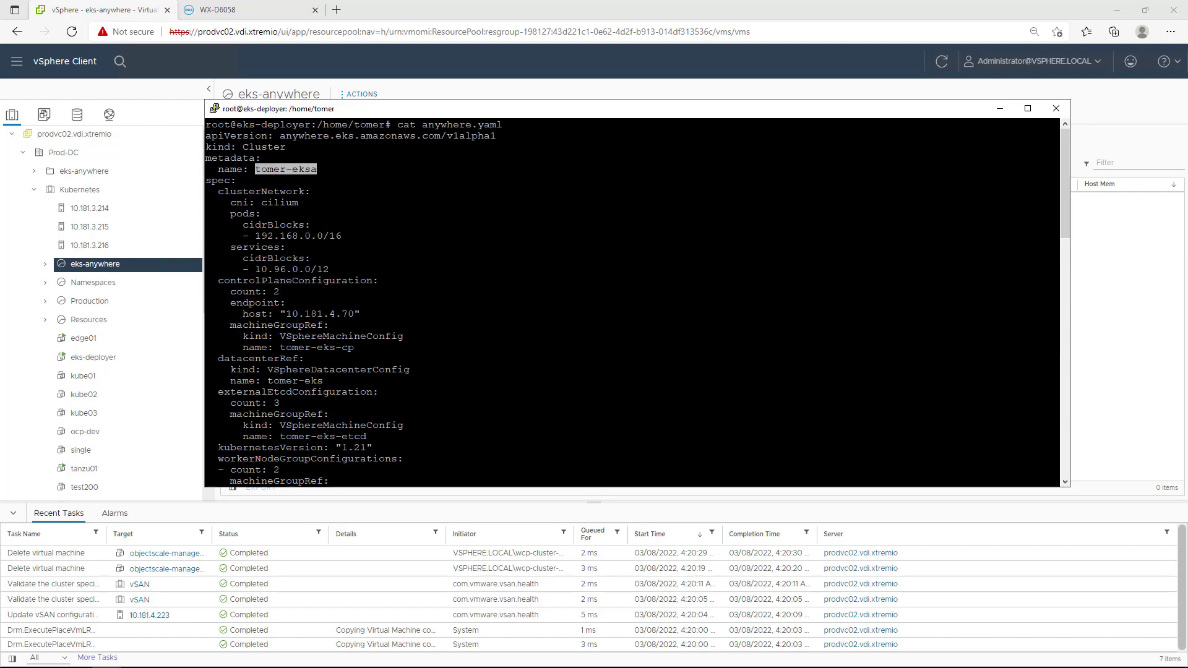
left_click_drag(1065, 226, 1076, 299)
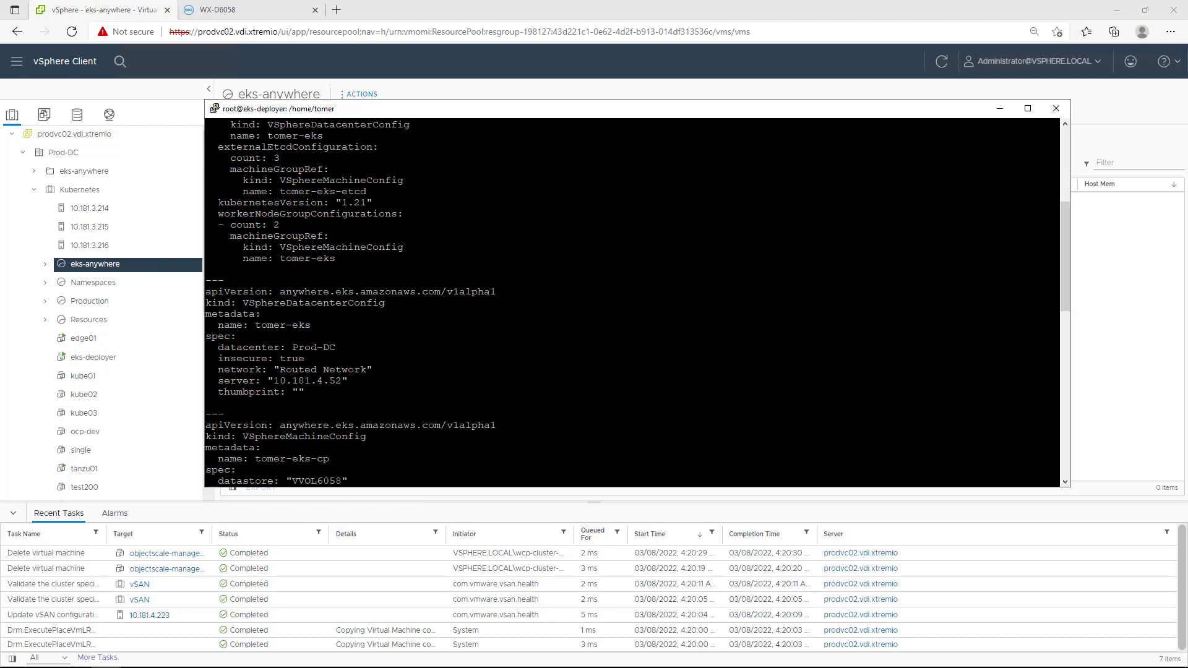
left_click_drag(1076, 299, 1076, 388)
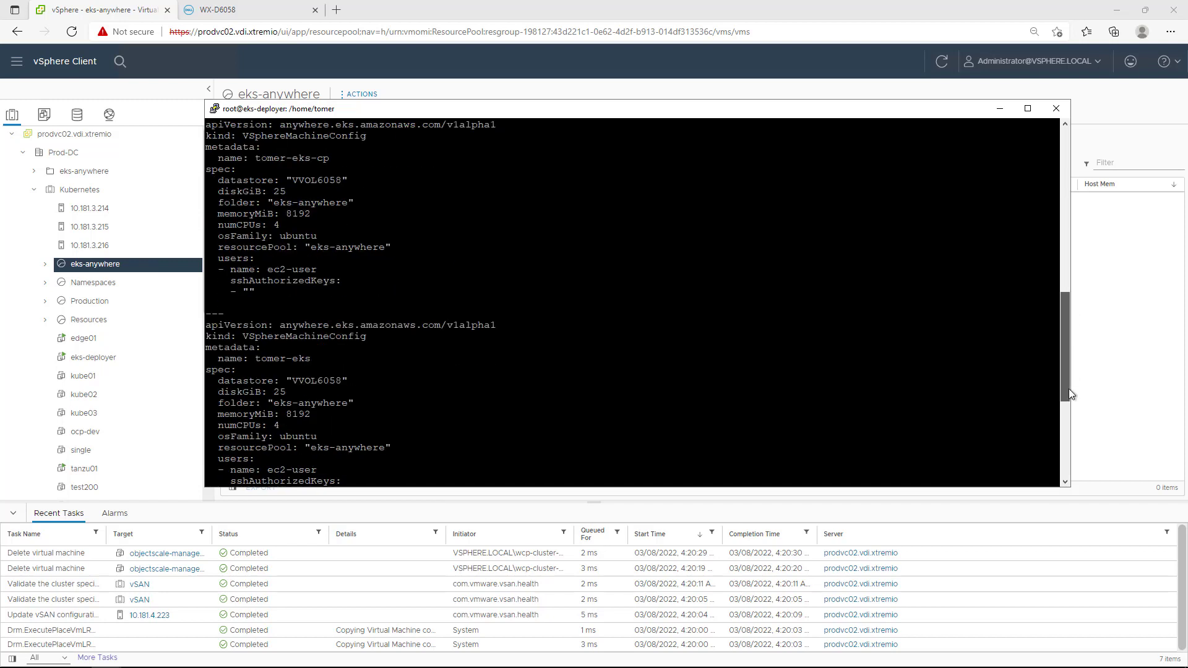
left_click_drag(286, 180, 348, 180)
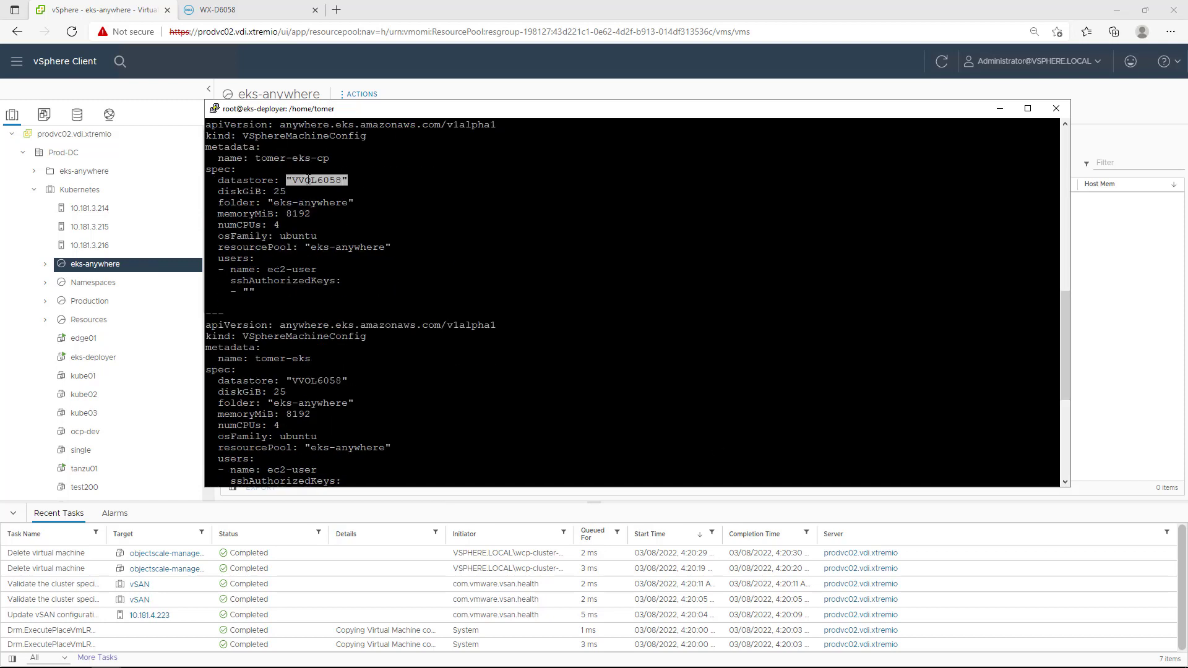
left_click(348, 180)
left_click_drag(305, 247, 391, 247)
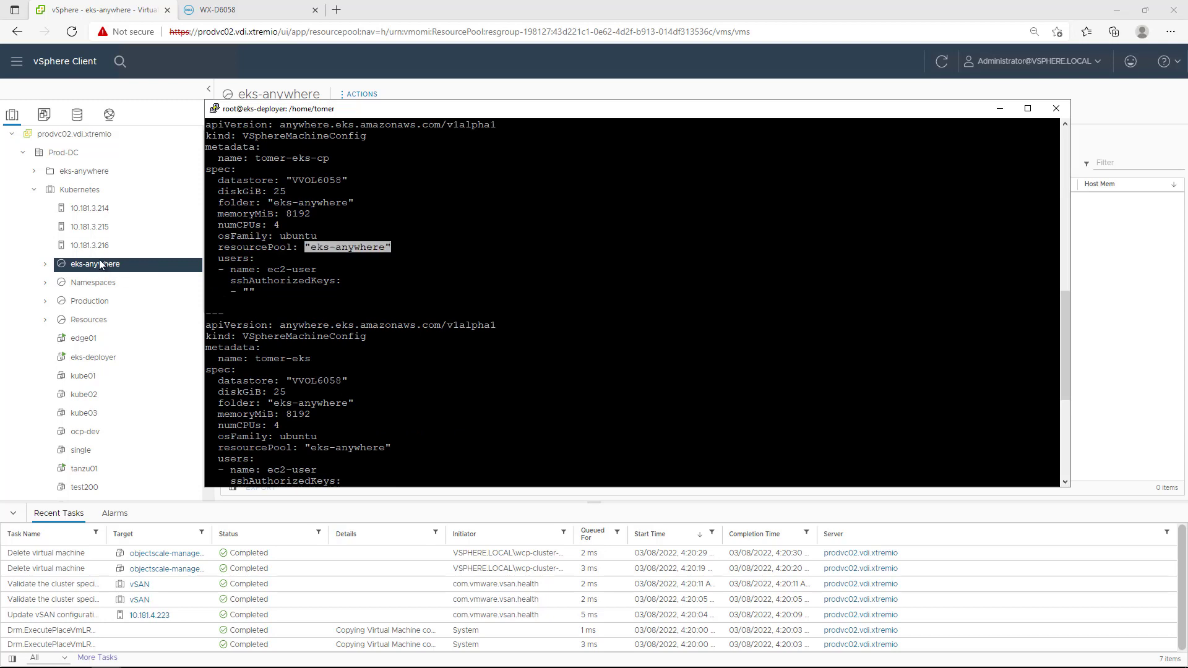
key("Escape")
Run eksctl anywhere create cluster -f anywhere.yaml and wait for 'Cluster created!'.
key("Up")
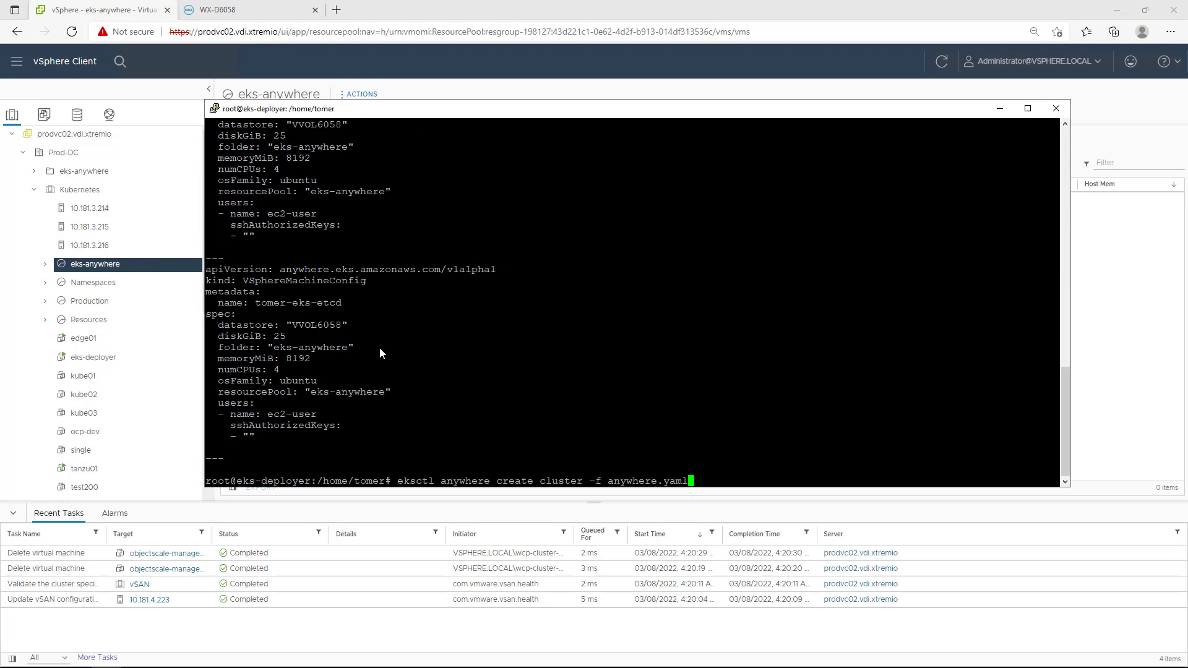
key("Return")
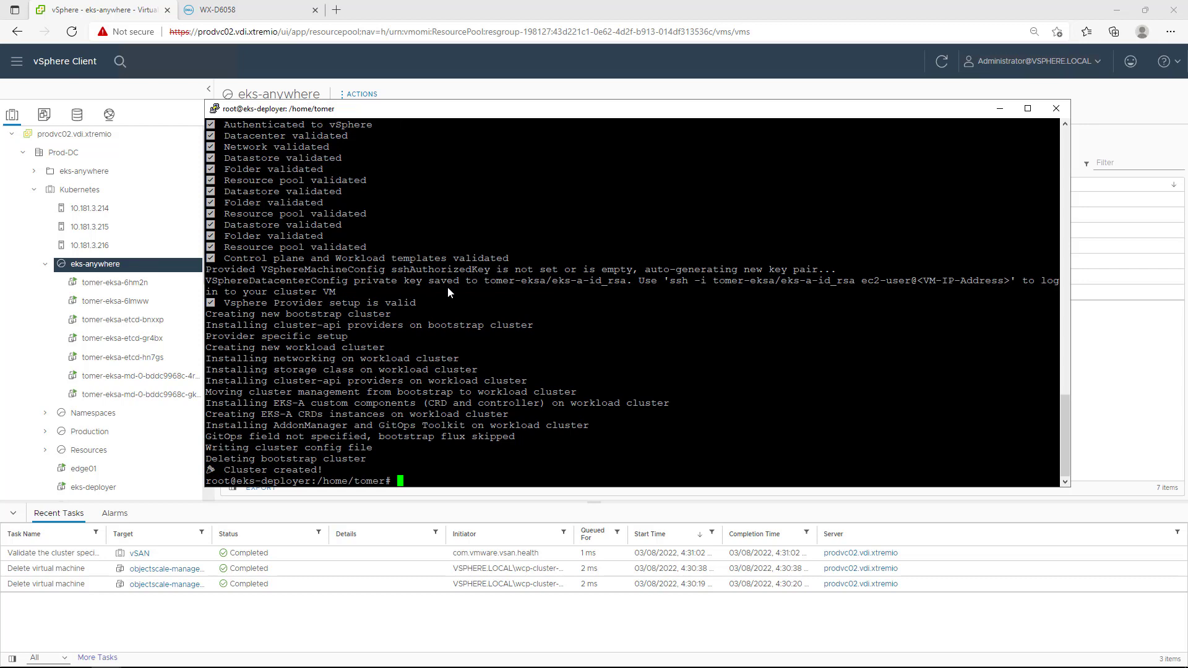
Check the PowerStore WX-D6058 storage container's 10 virtual machines and 36 virtual volumes.
left_click(216, 9)
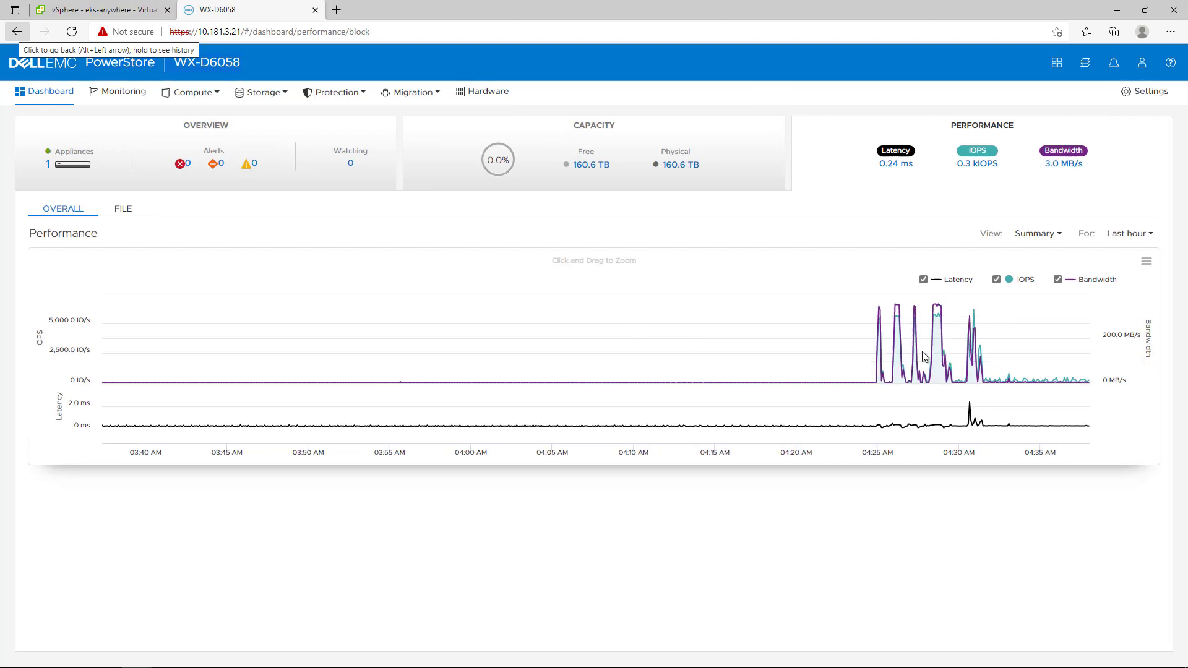
left_click(265, 93)
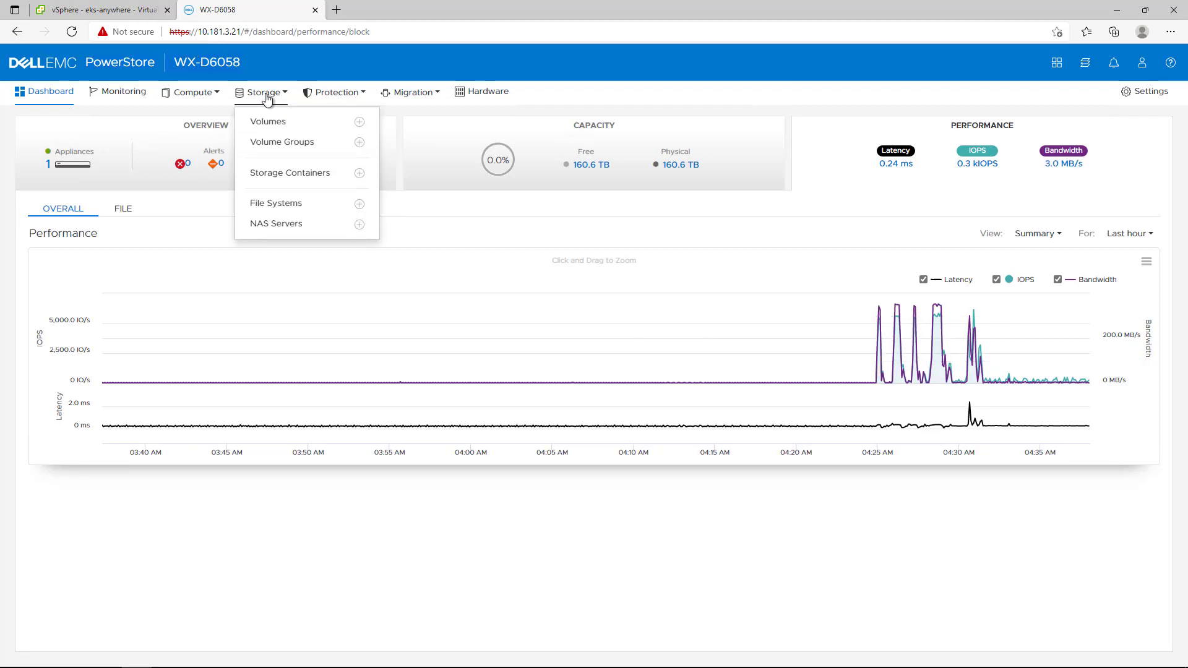
left_click(305, 174)
left_click(127, 222)
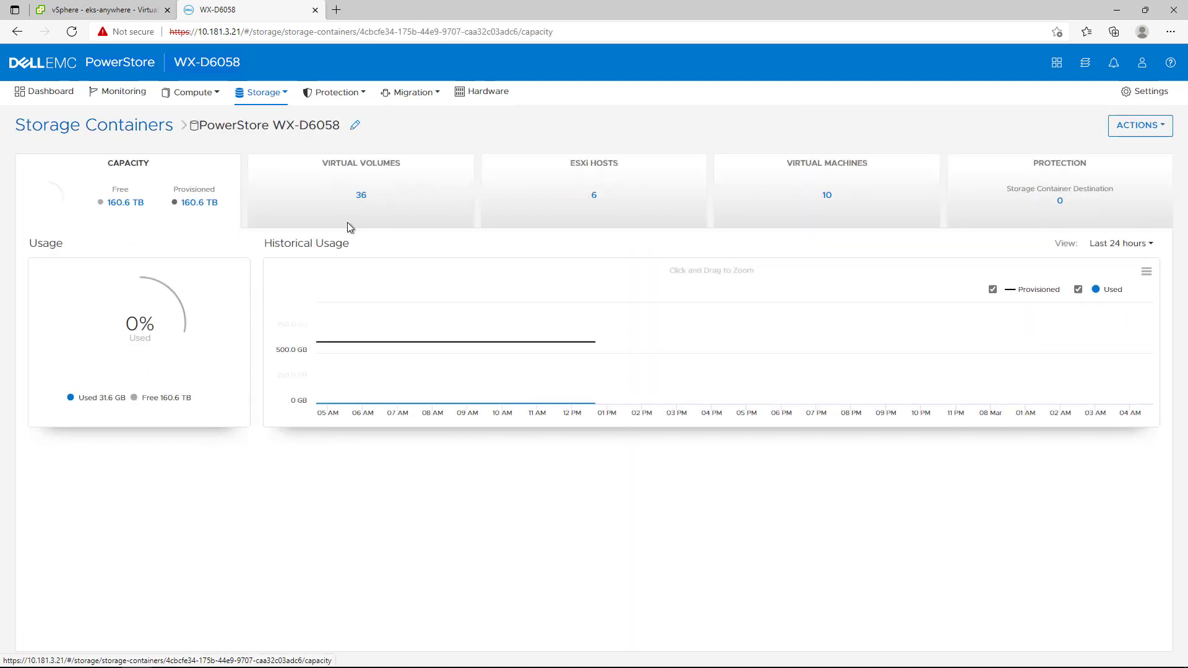
left_click(841, 206)
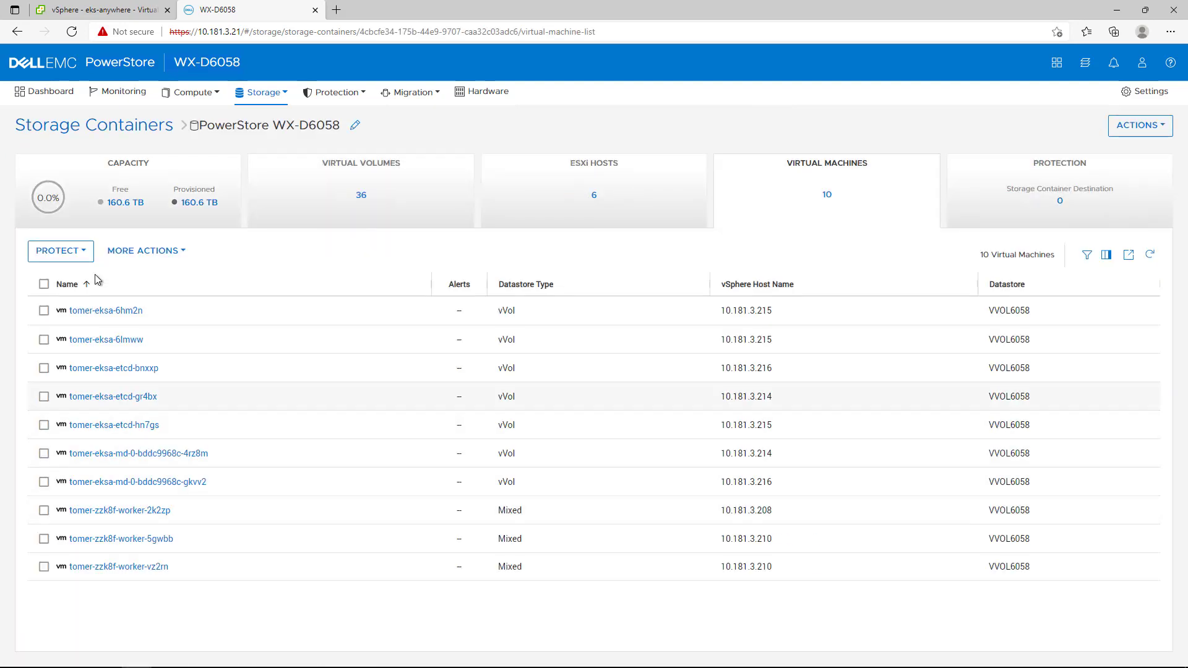
left_click(358, 204)
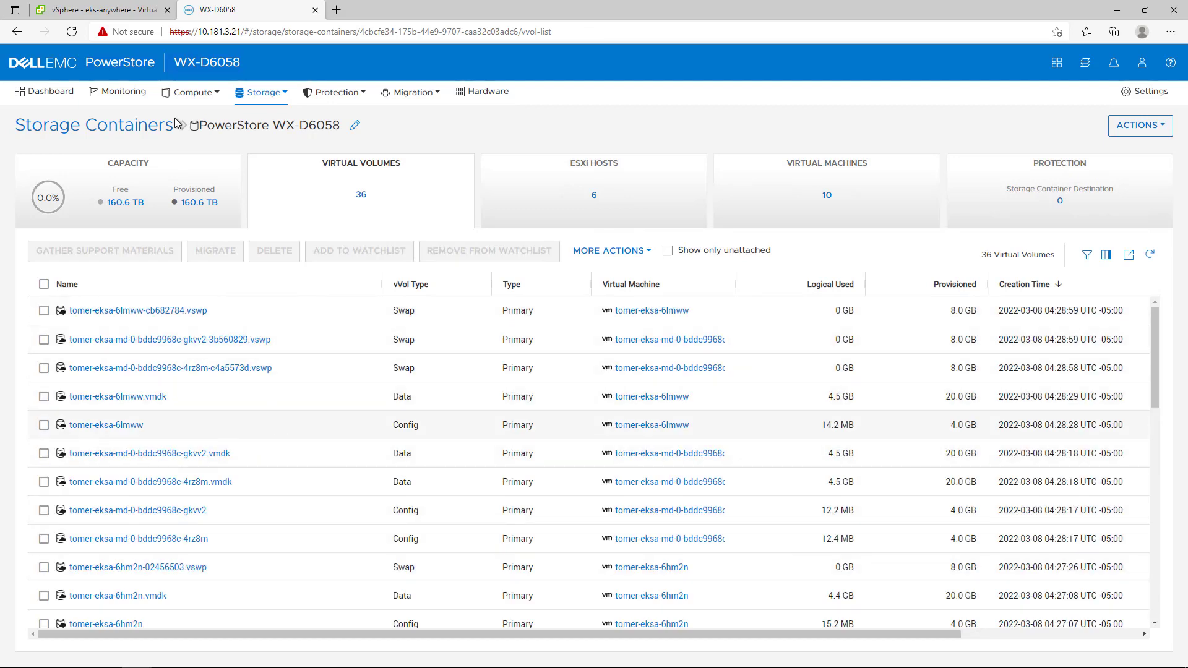
key("ctrl+Tab")
Export KUBECONFIG for tomer-eksa and confirm the four cluster nodes are Ready.
key("alt+Tab")
key("Return")
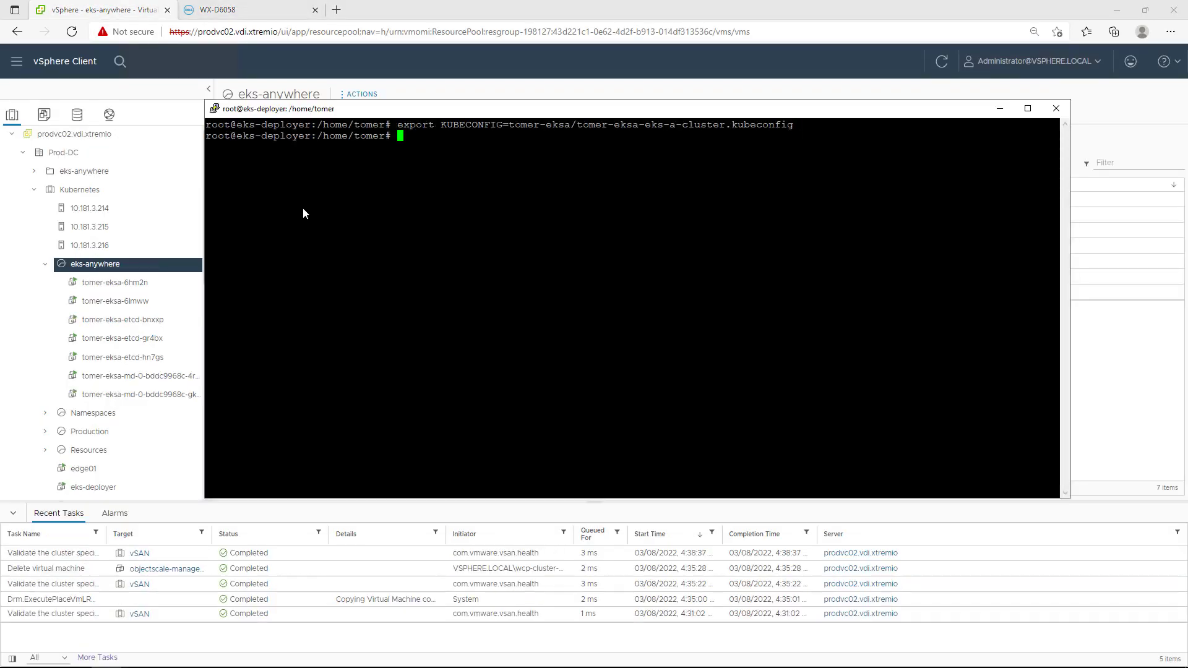
type("kubectl get nodes")
key("Return")
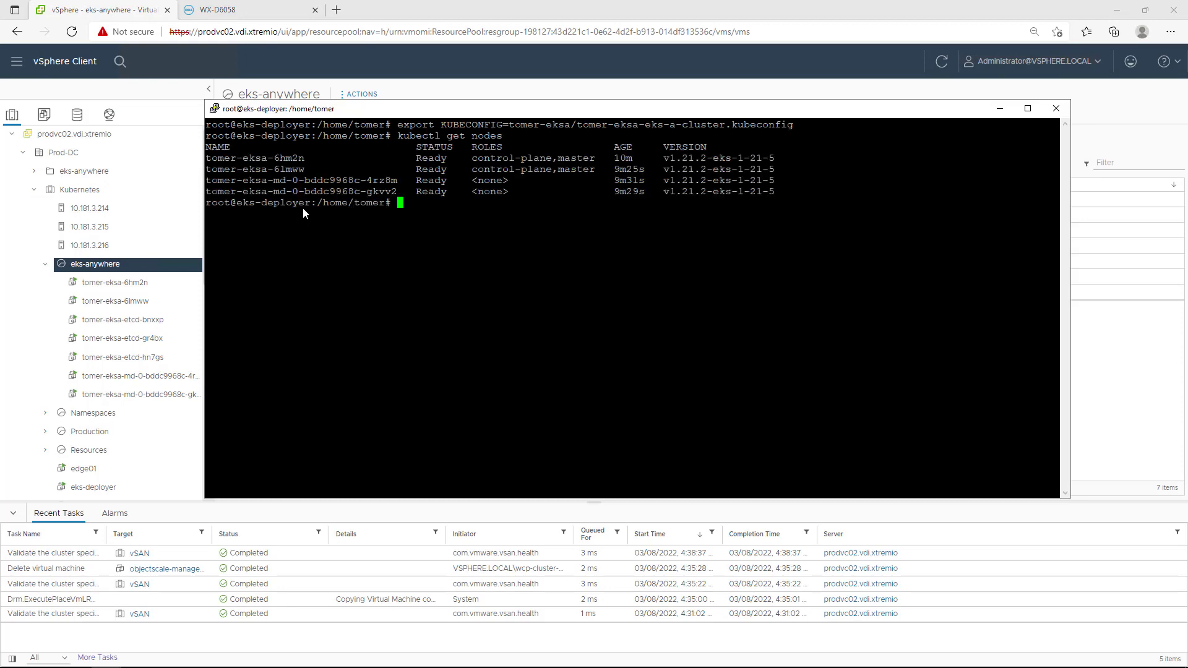
List storage classes and all pods, then print the powerstore-vvol sc.yaml definition.
type("kubectl get sc")
key("Return")
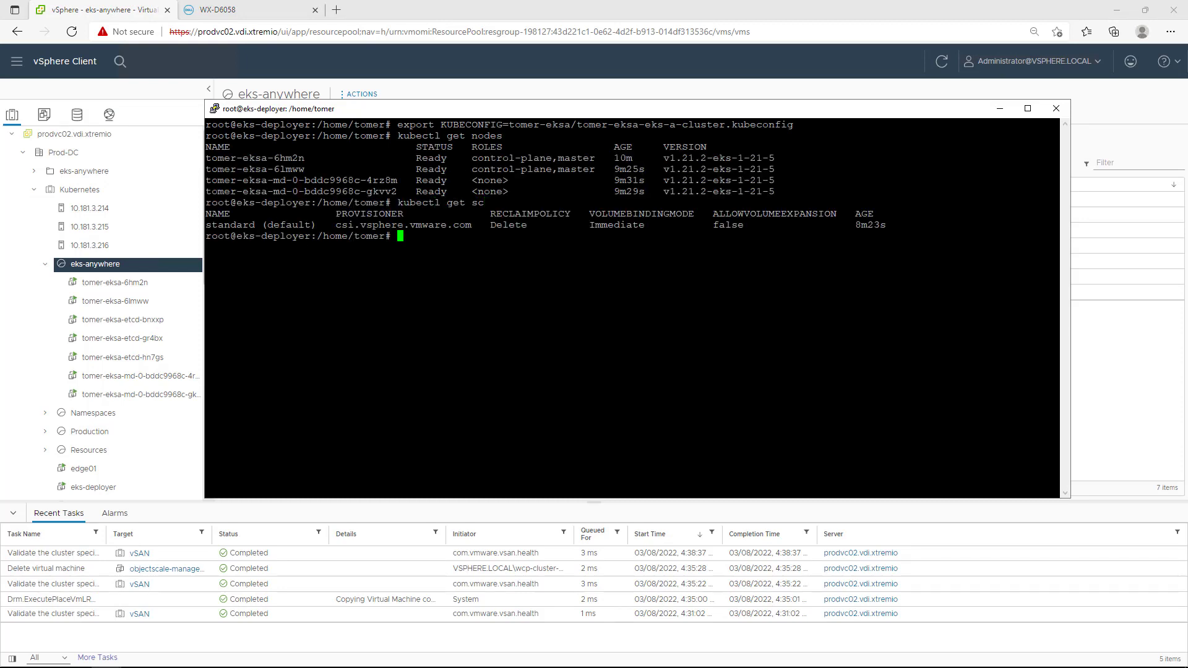
type("kubectl get pods -A")
key("Return")
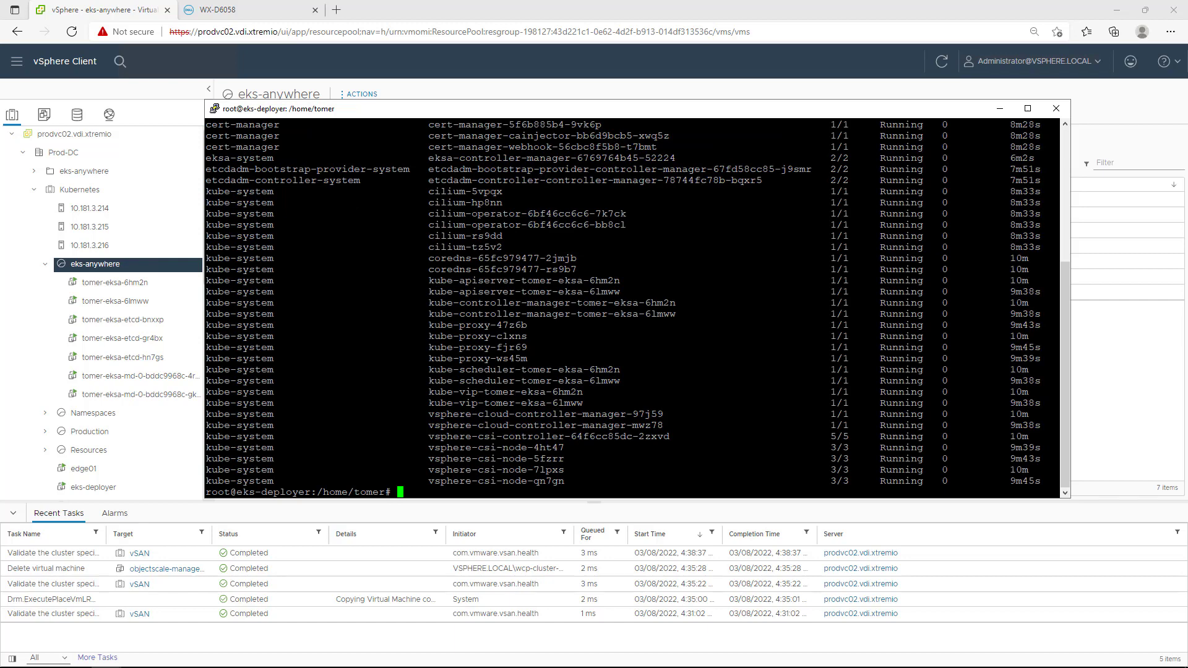
type("cat sc.yaml")
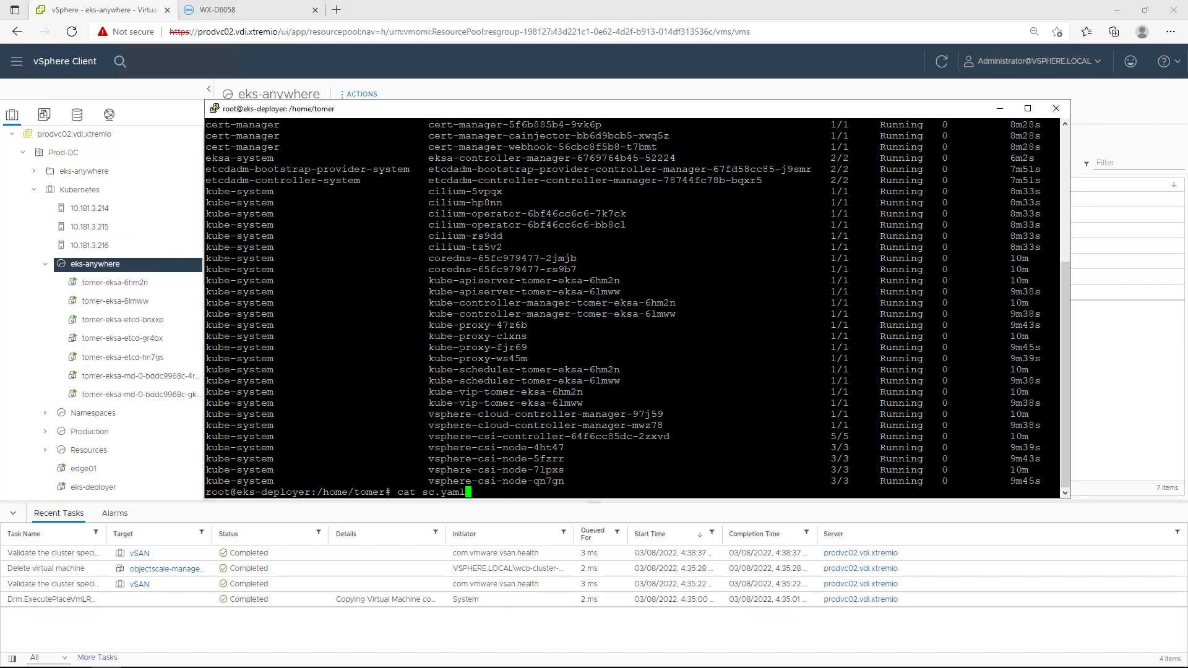
key("Return")
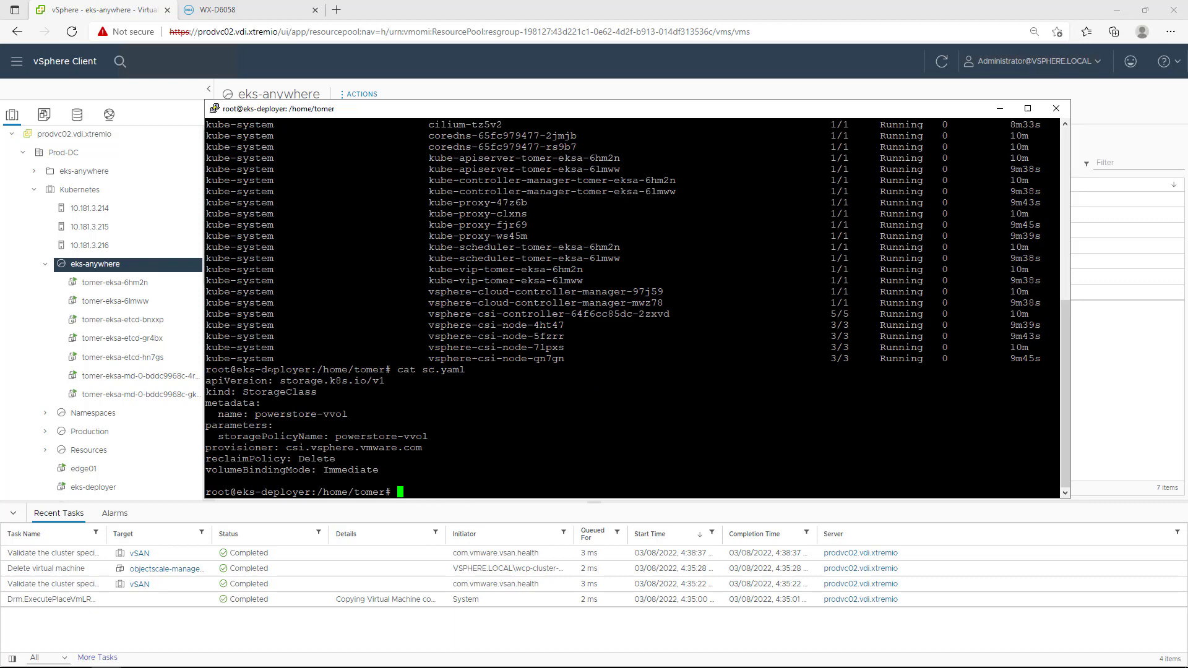
left_click(63, 70)
Confirm the powerstore-vvol storage policy is compatible with VVOL6058, then return to the eks-anywhere inventory.
left_click(236, 256)
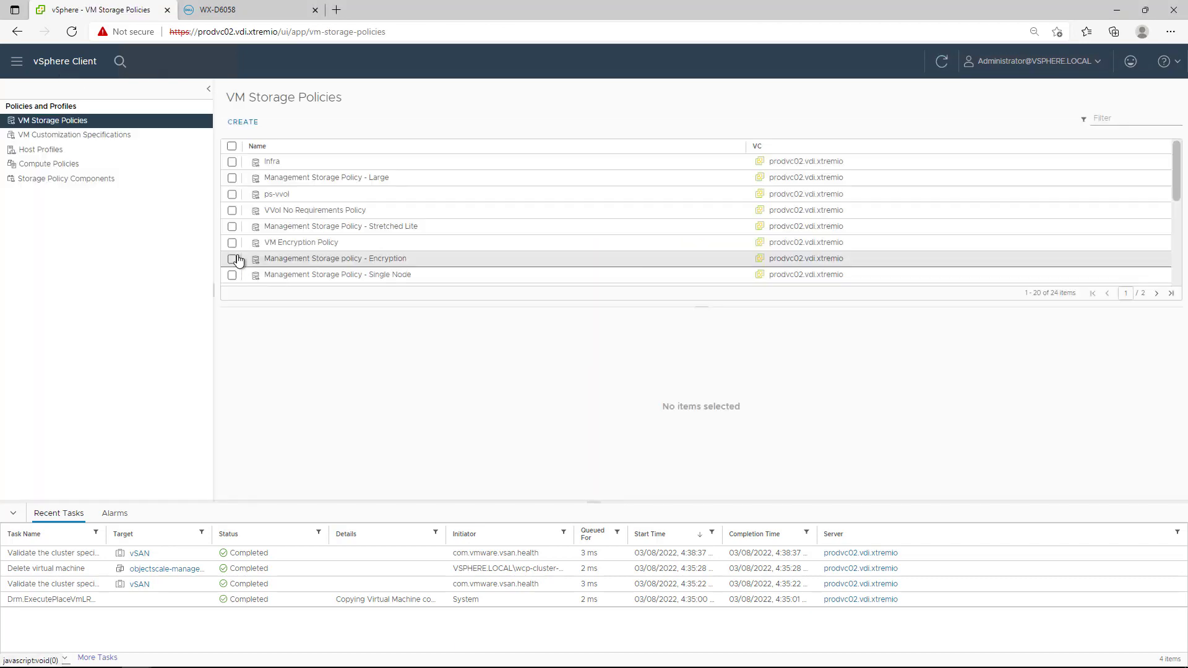
scroll(235, 254, "down", 5)
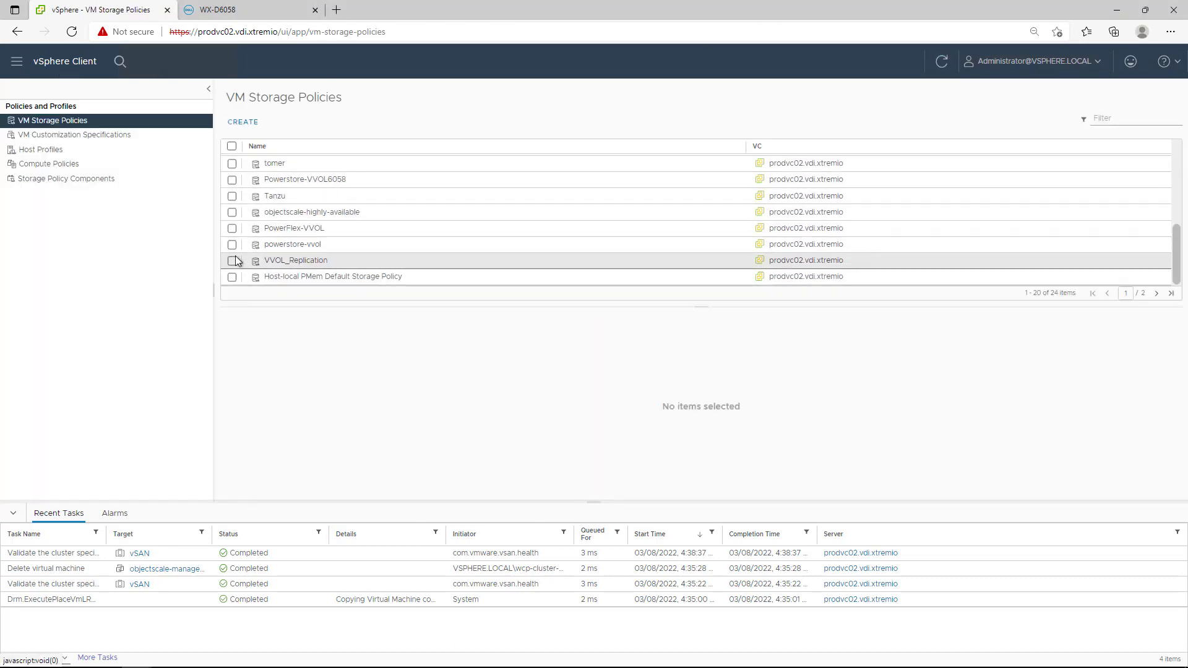
left_click(232, 245)
left_click(451, 330)
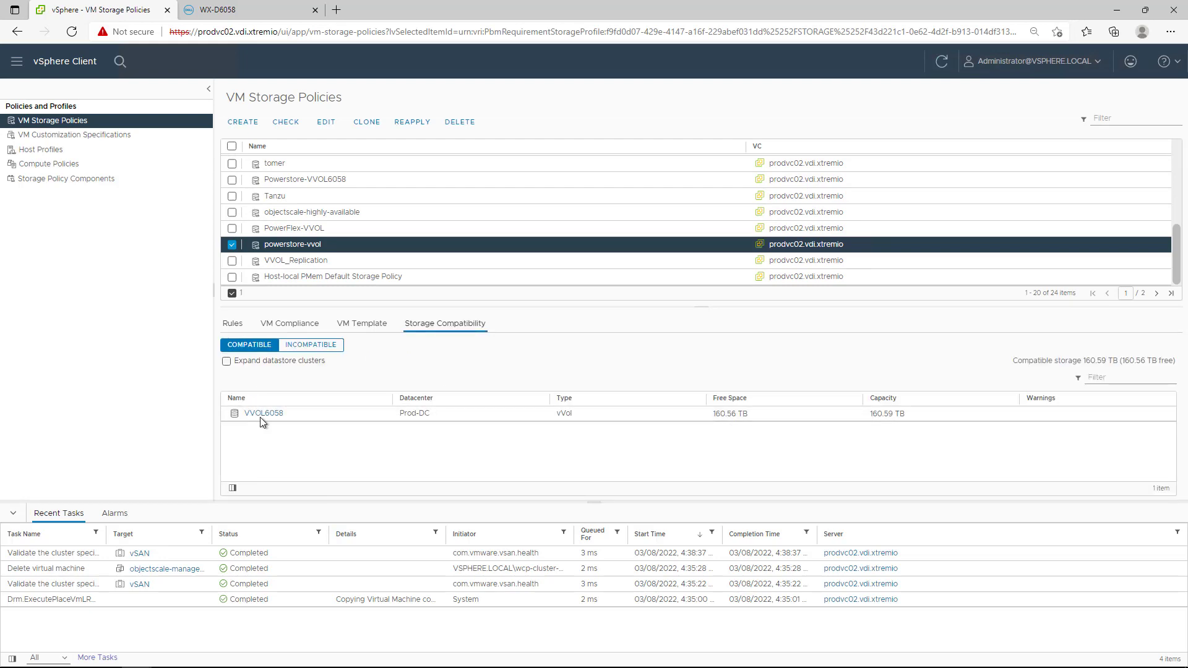
left_click(65, 61)
left_click(41, 162)
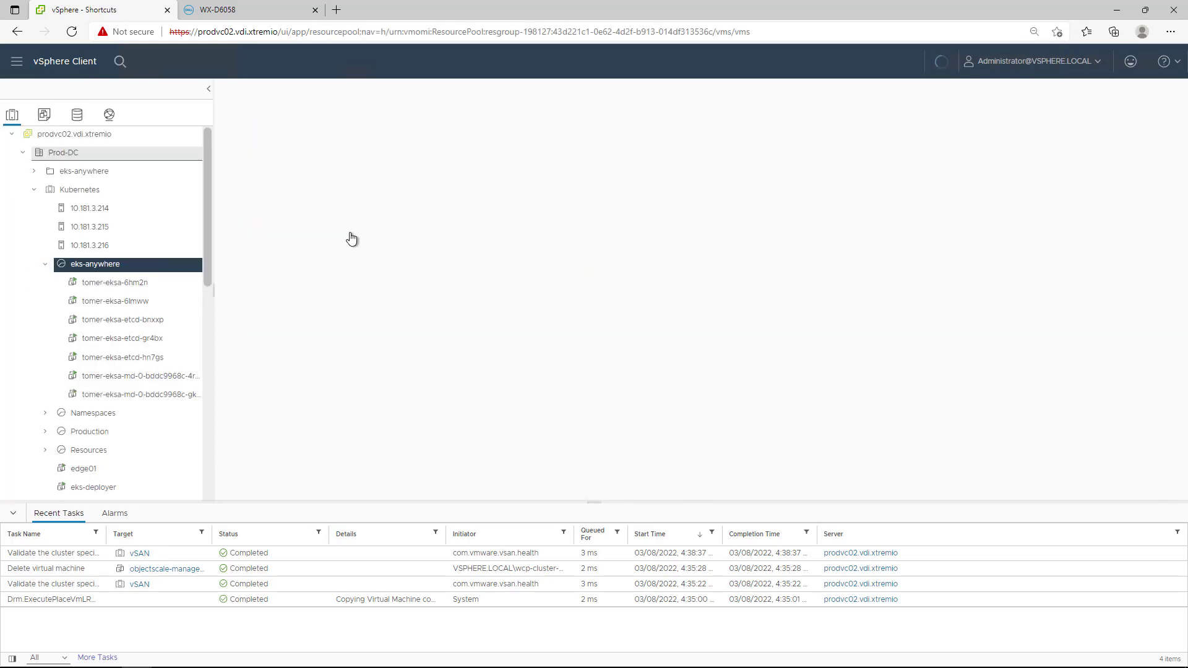
Create the powerstore-vvol storage class from sc.yaml and verify it is listed.
key("alt+Tab")
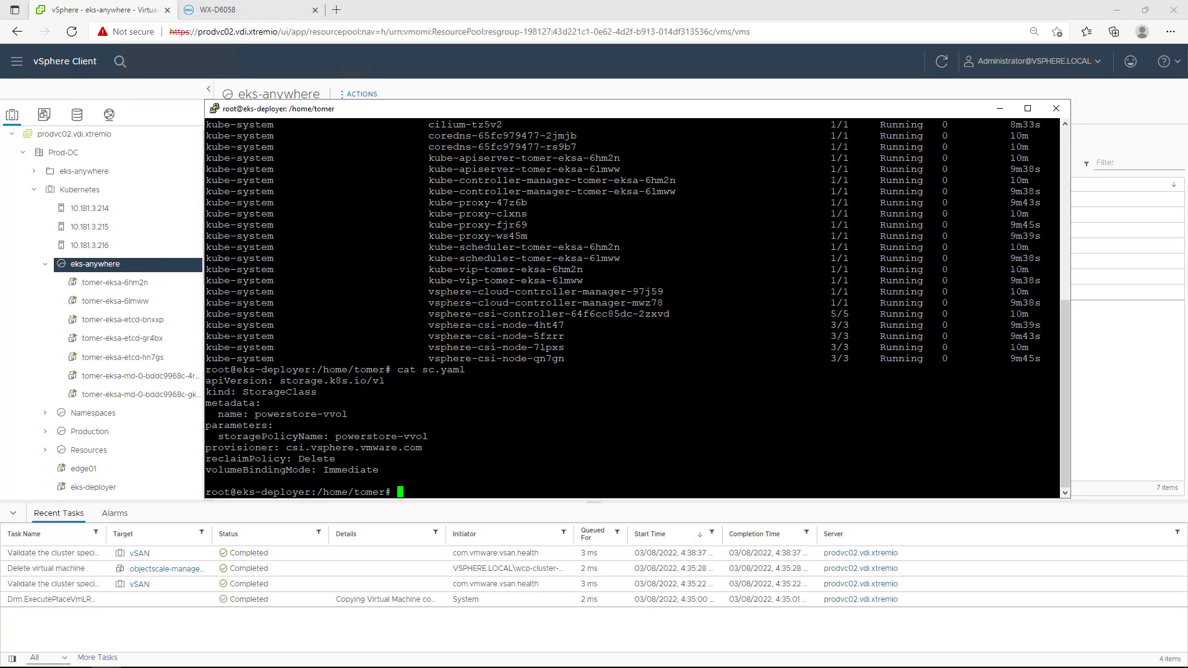
right_click(584, 399)
key("Return")
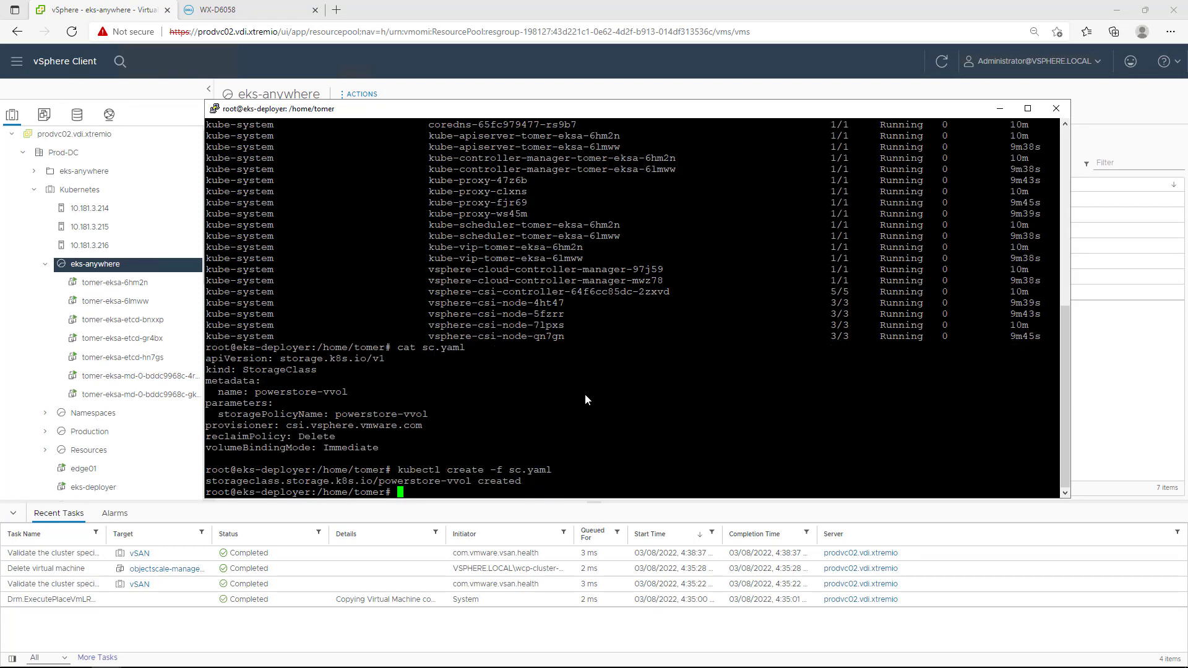
type("kubectl get sc")
key("Return")
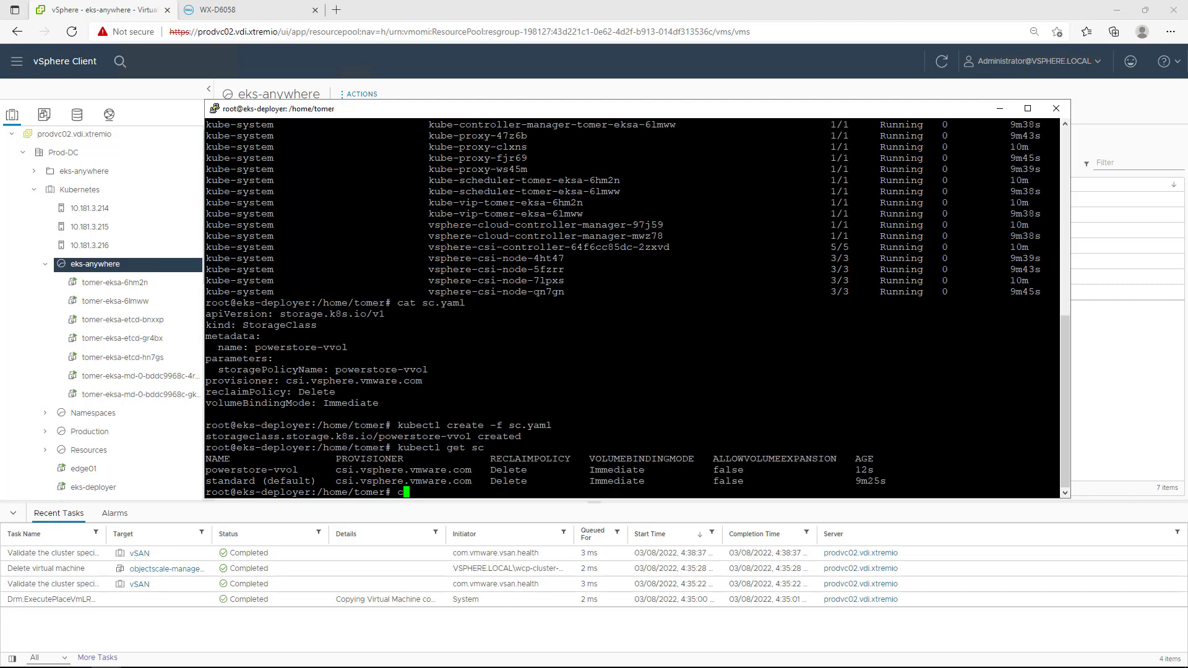
Deploy YugabyteDB from yuga.yaml and check its claims: three yb-master Bound, three tserver Pending.
type("cat yuga.yaml")
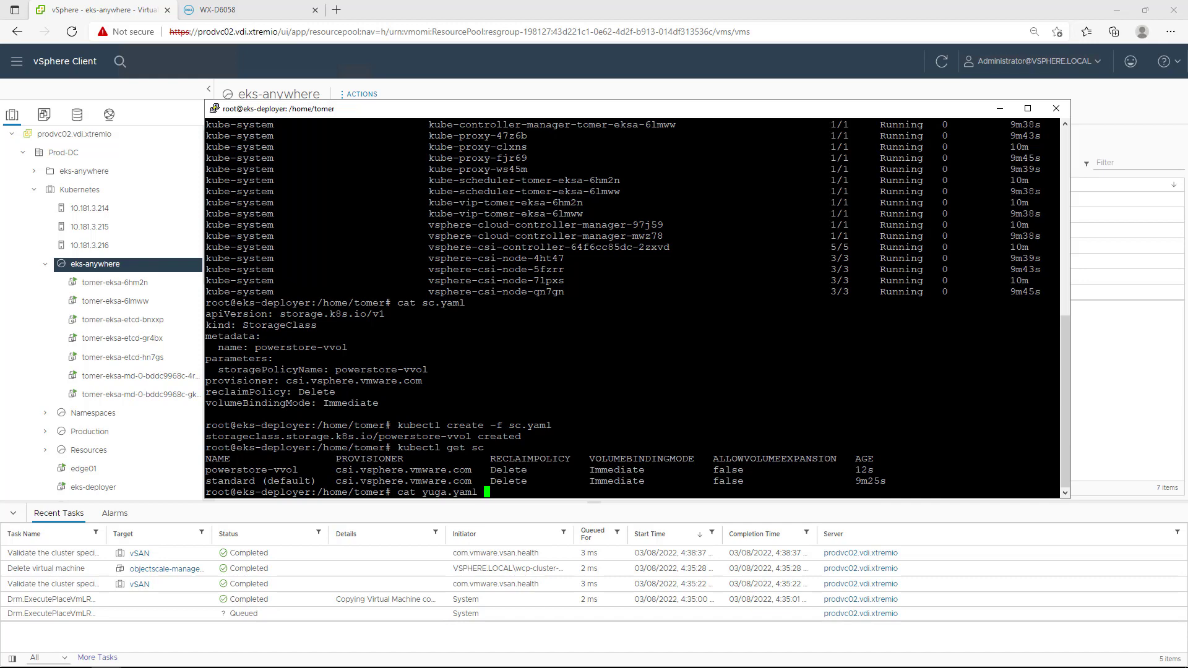
key("Return")
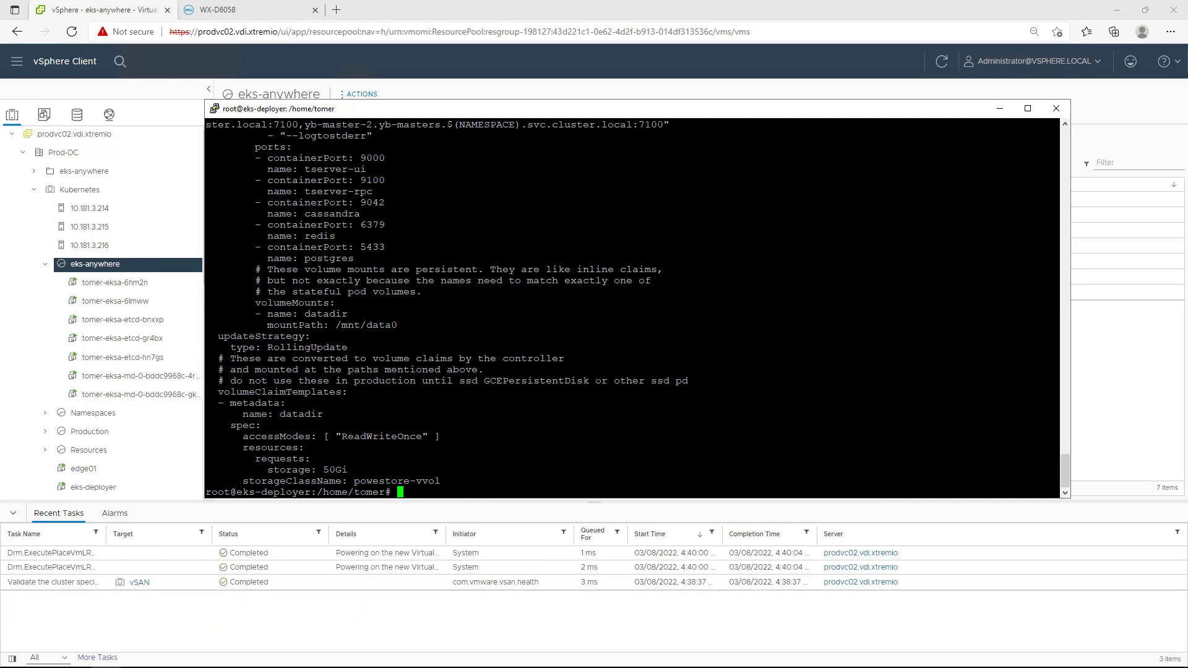
type("kubectl create -f yuga.yaml")
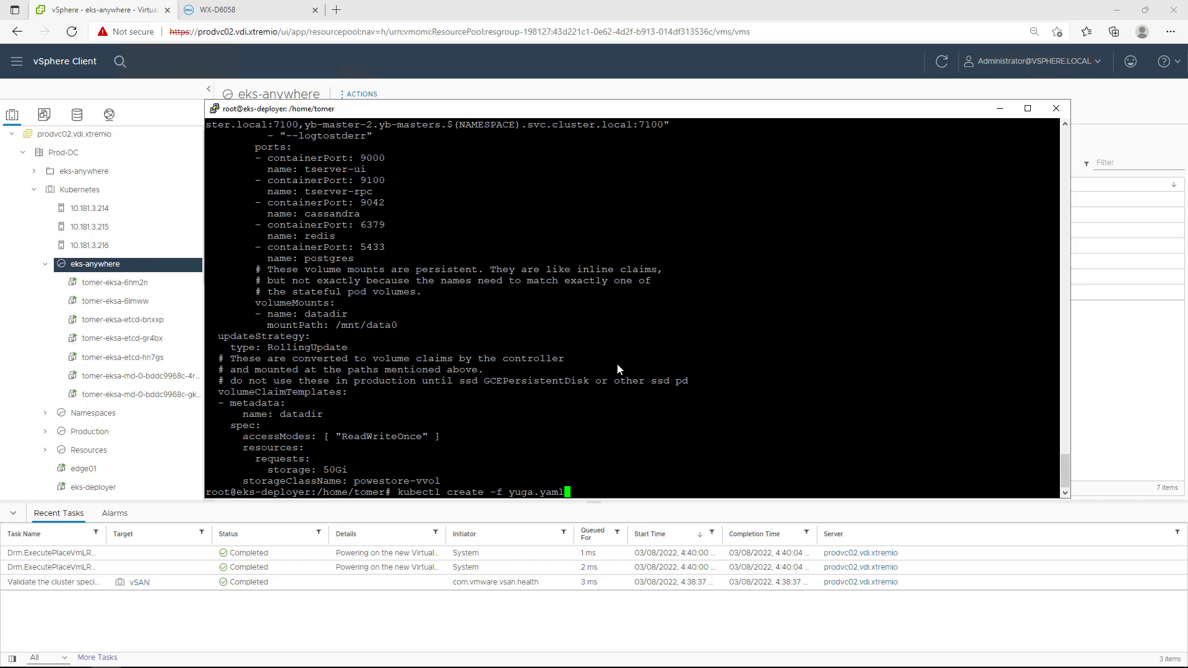
key("Return")
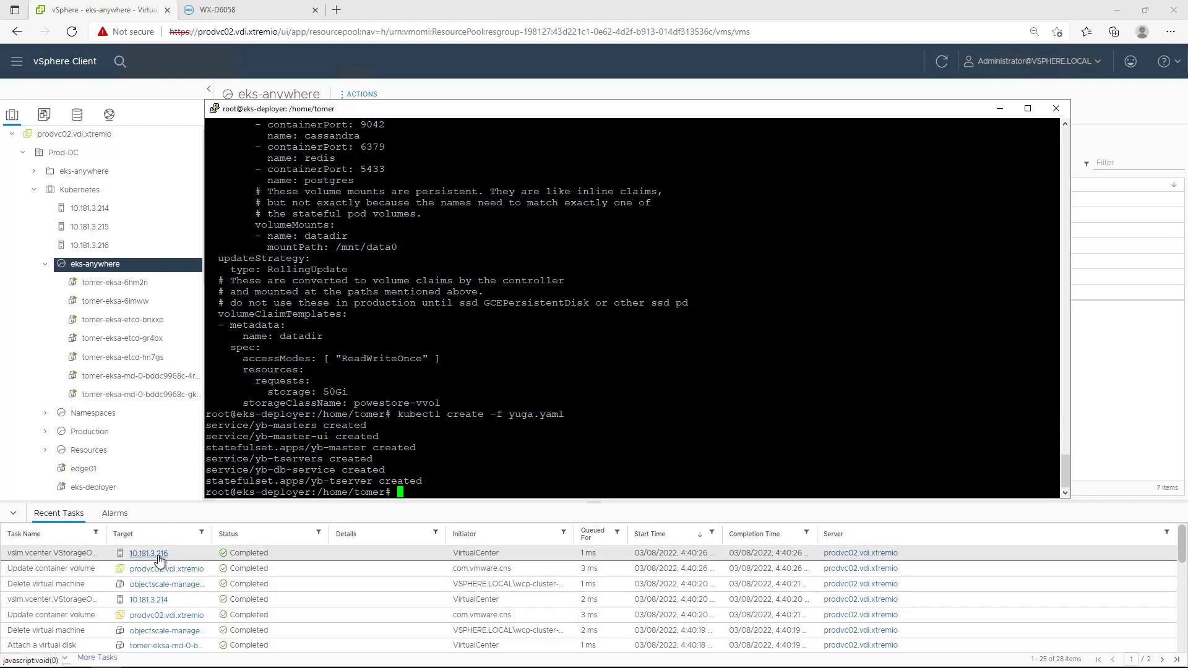
type("kubectl get ")
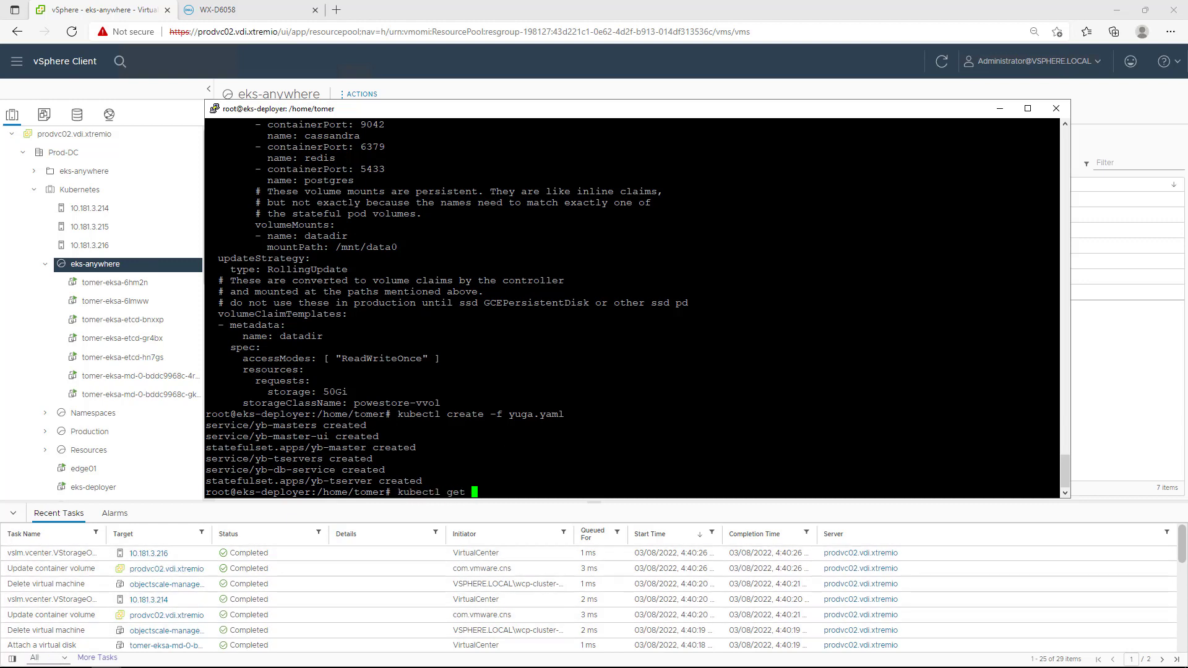
type("pvc")
key("Return")
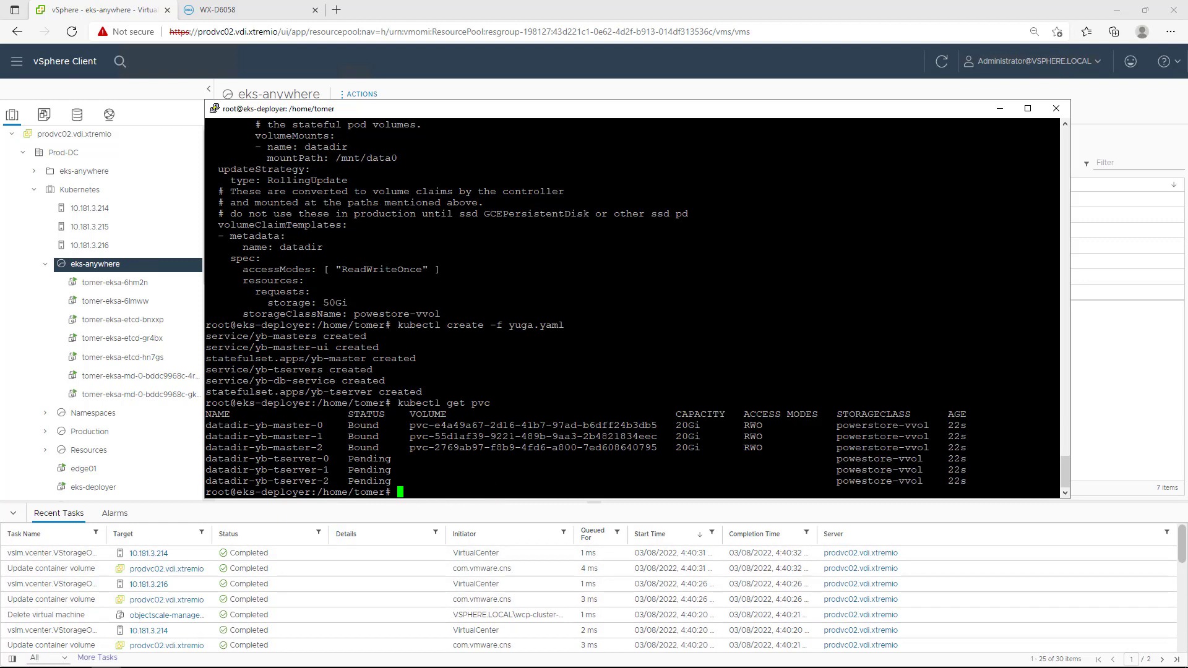
key("ctrl+Tab")
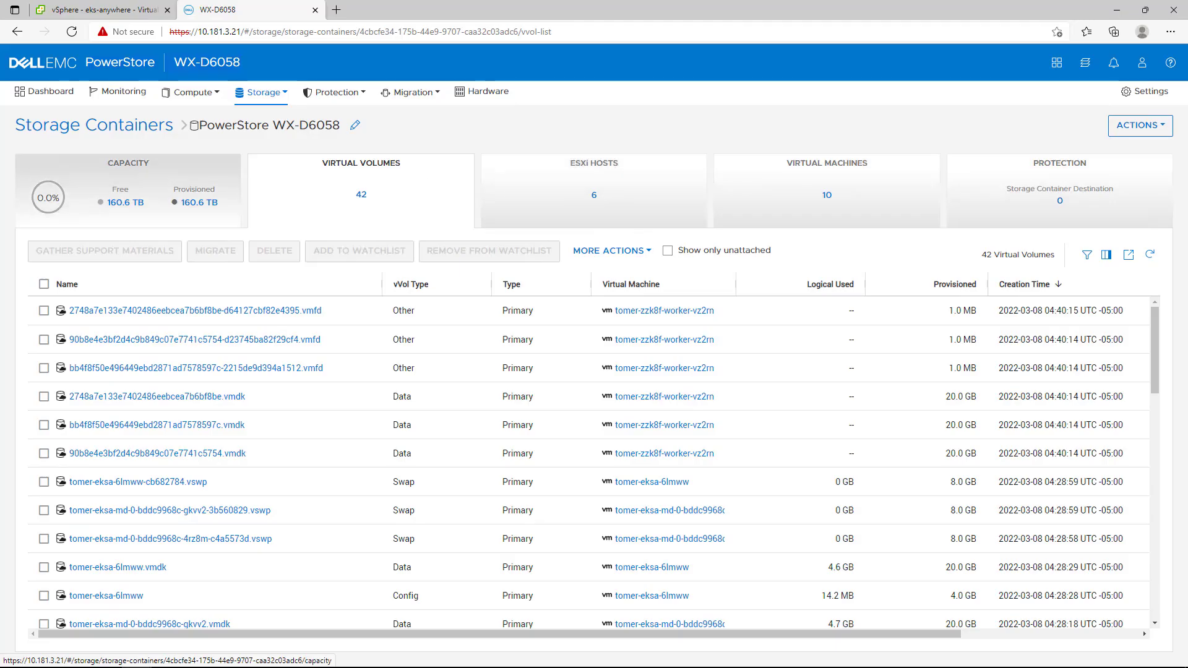
Add IO Size to the tomer-eksa-6lmww.vmdk vVol's performance charts, then list vSphere's container volumes.
left_click(140, 574)
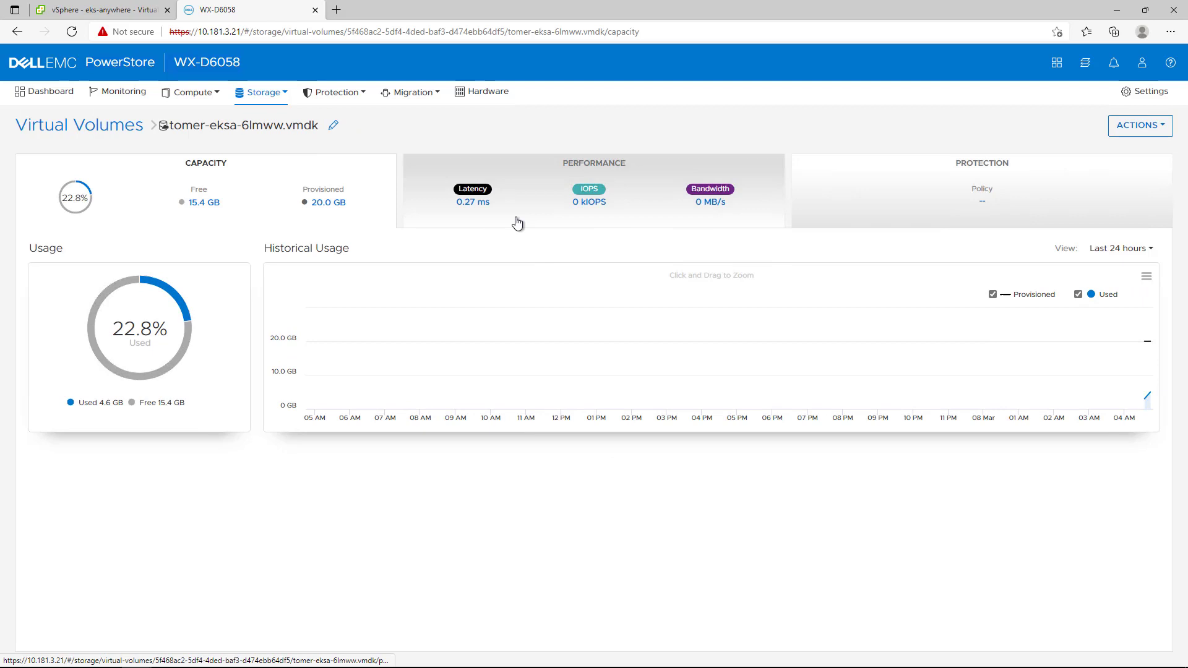
left_click(517, 223)
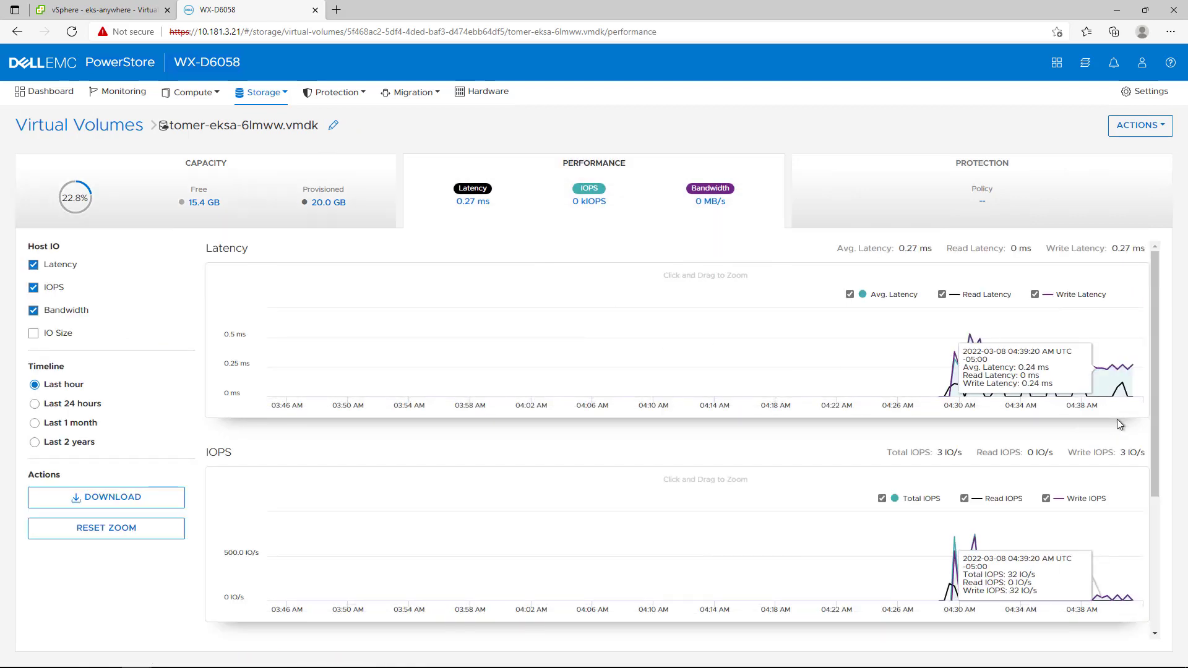
left_click_drag(1154, 344, 1156, 493)
left_click(59, 337)
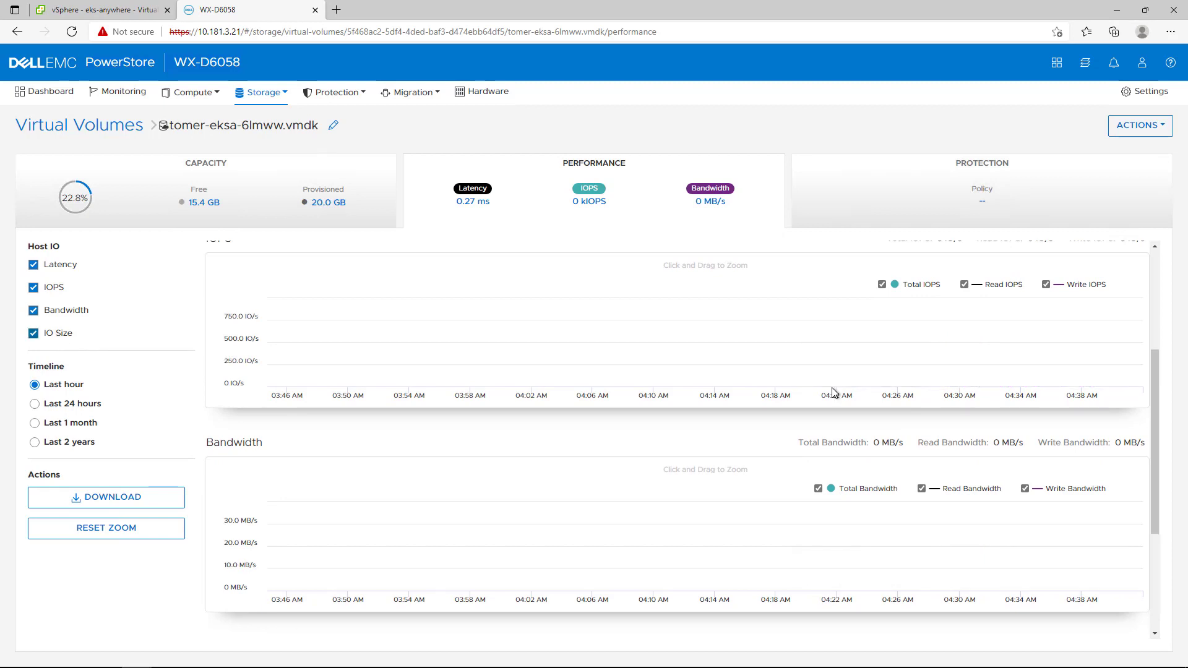
left_click_drag(1151, 451, 1145, 529)
scroll(1142, 528, "down", 1)
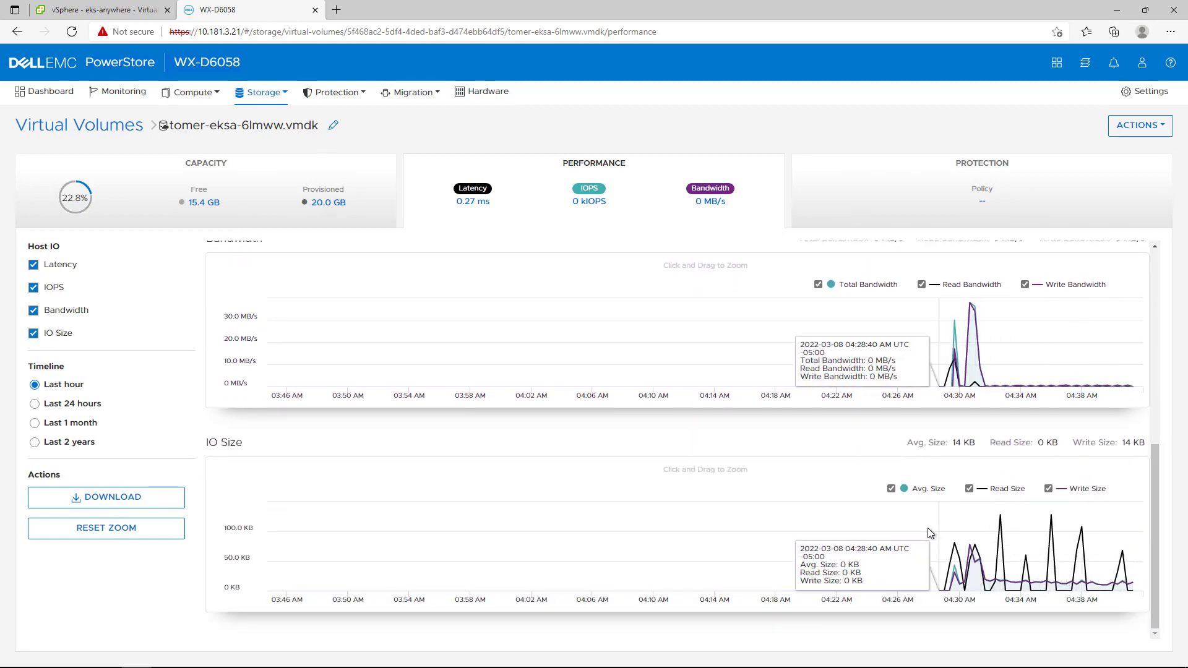
left_click(99, 10)
left_click(73, 133)
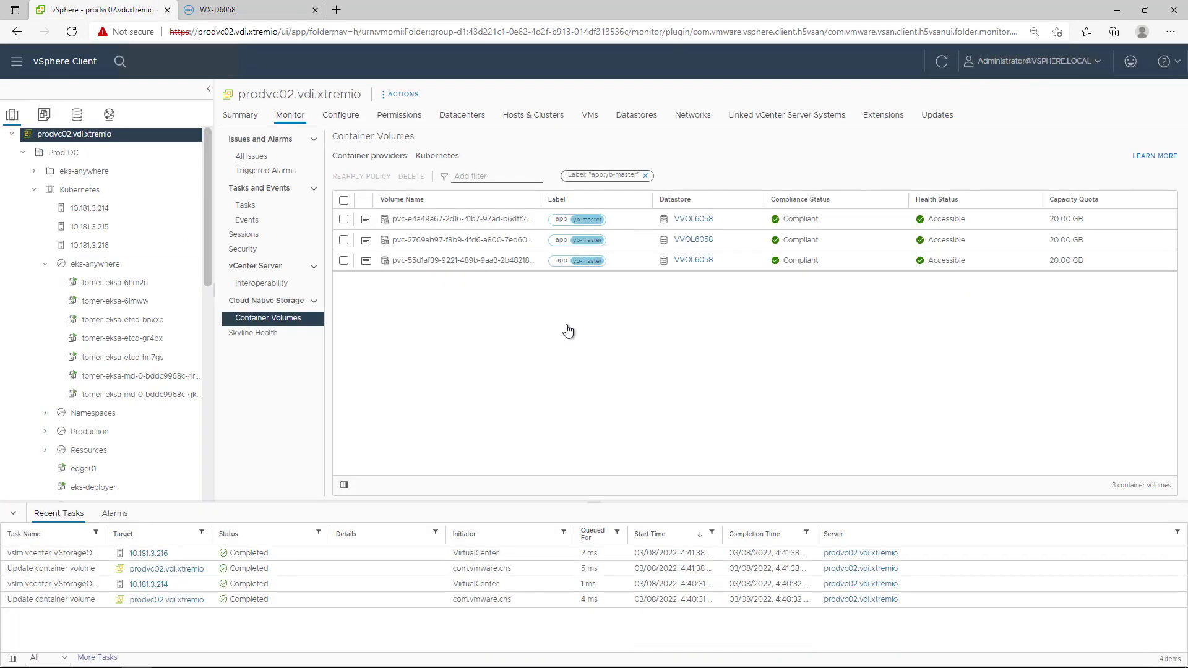
Open the first yb-master container volume and view its Basics: VVOL6058, powerstore-vvol, Compliant.
left_click(366, 220)
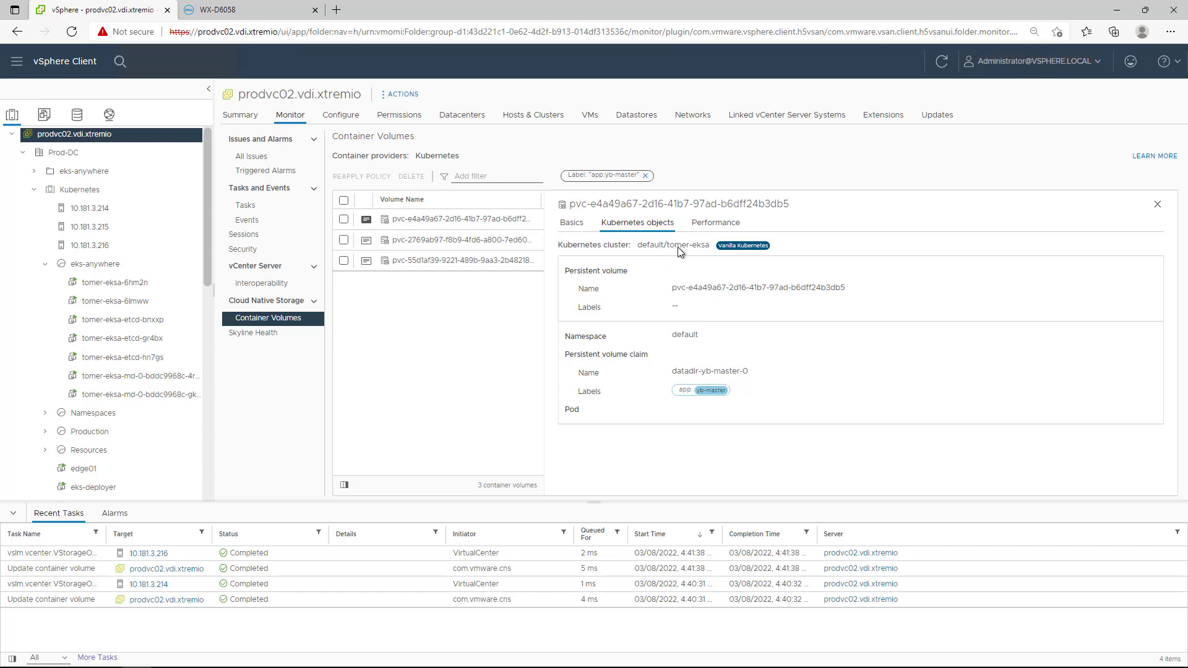
left_click(581, 227)
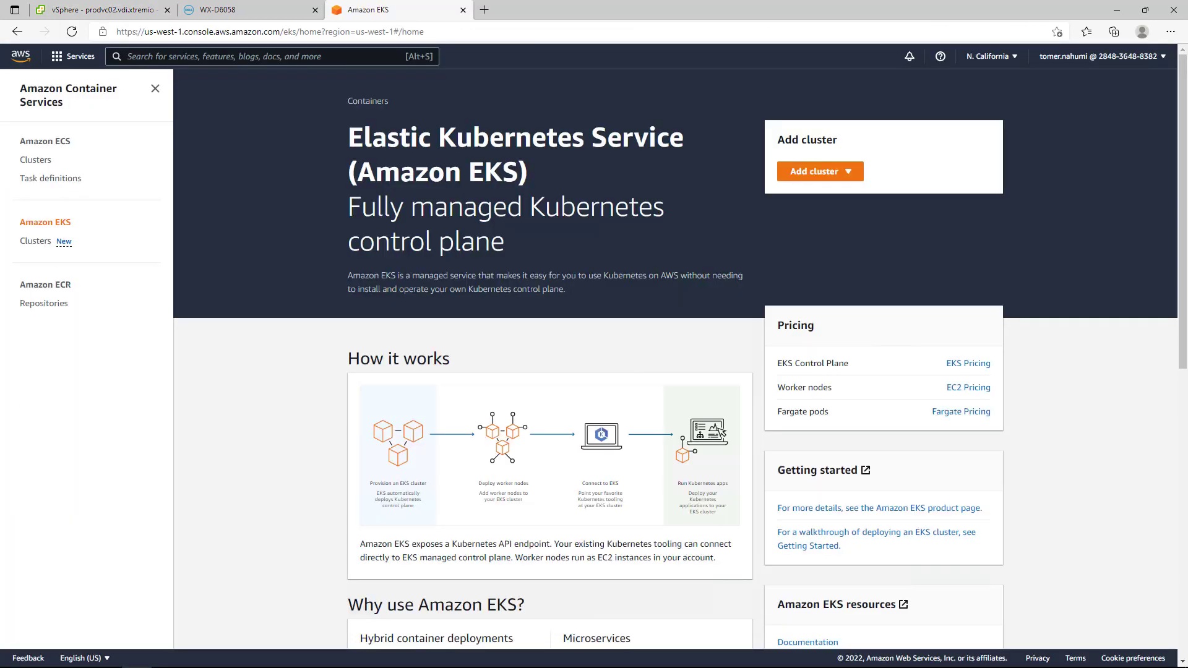
Register cluster tomer-eksa with provider EKS Anywhere and the EKS connector role.
left_click(50, 244)
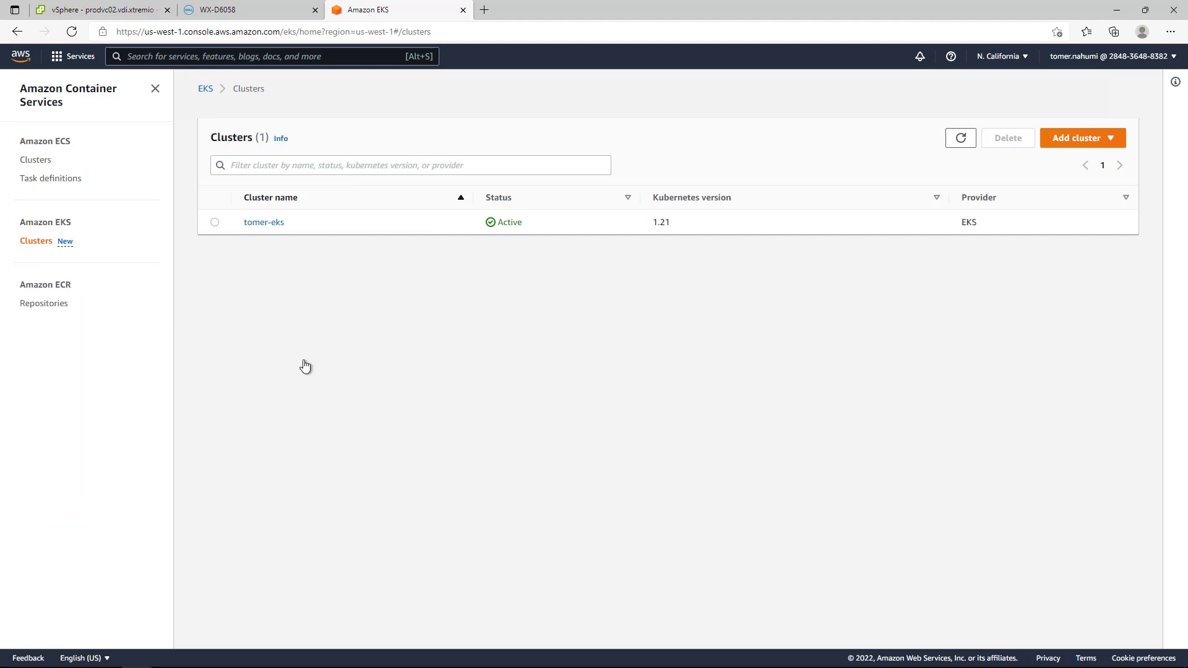
left_click(1064, 144)
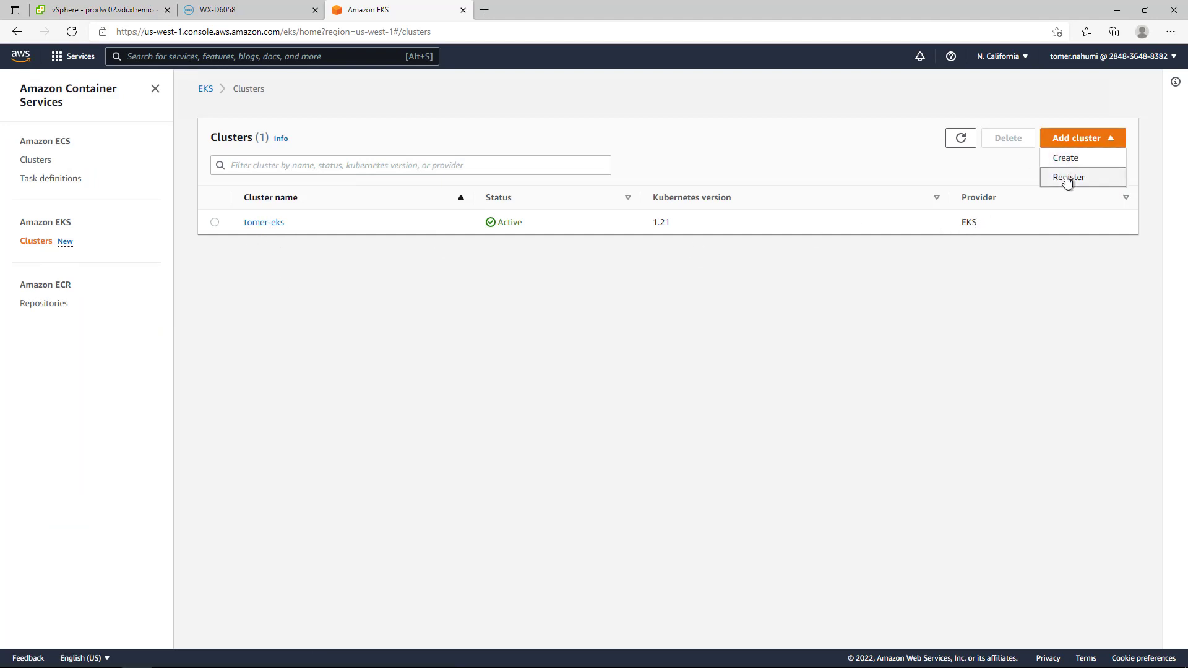
left_click(1065, 178)
left_click(305, 228)
type("tomer-")
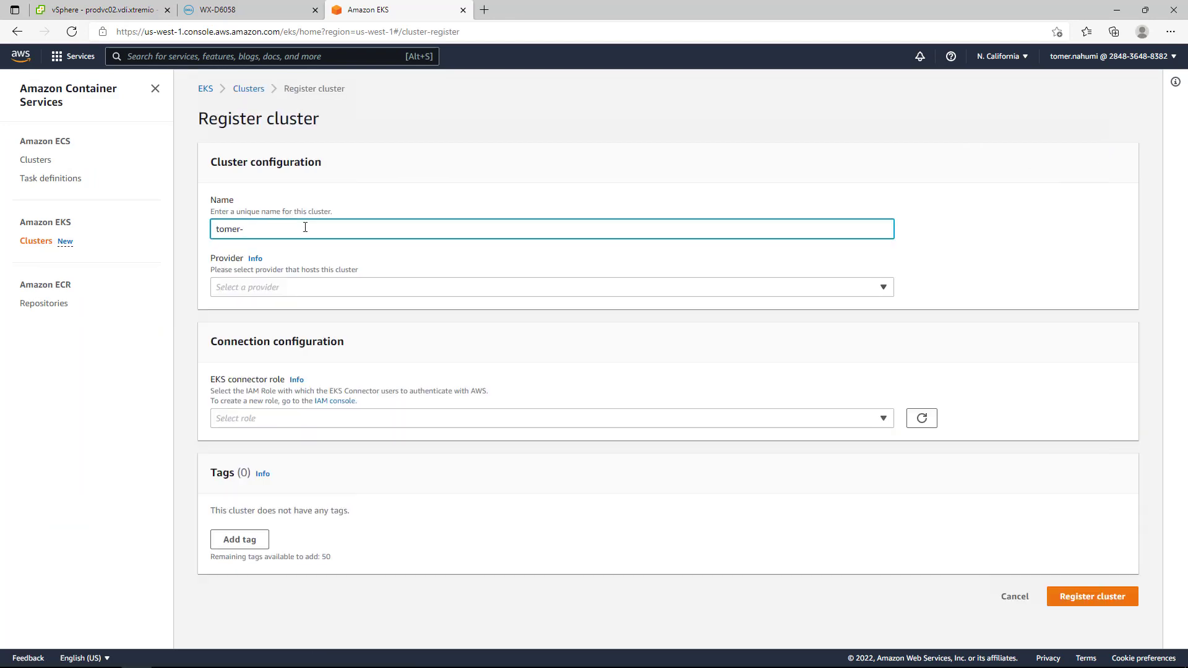
type("eksa")
left_click(273, 288)
left_click(262, 309)
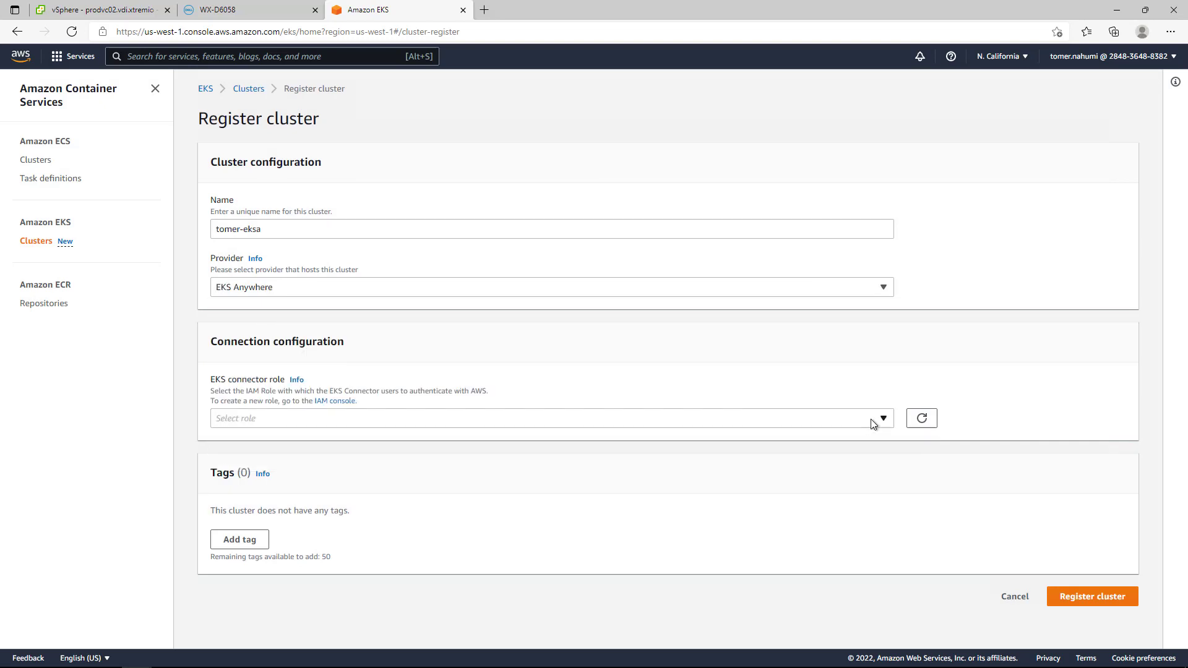
left_click(798, 418)
left_click(671, 475)
left_click(1080, 597)
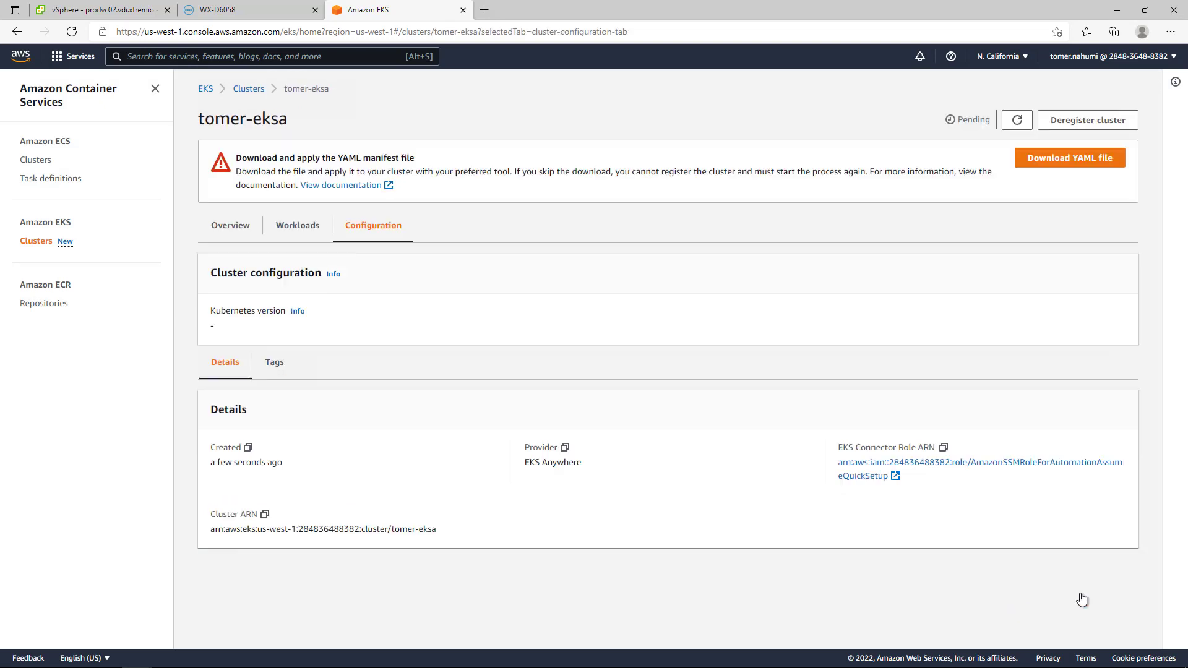
Download the connector manifest and apply it with kubectl create -f connector.yaml in PuTTY.
left_click(1041, 160)
key("alt+Tab")
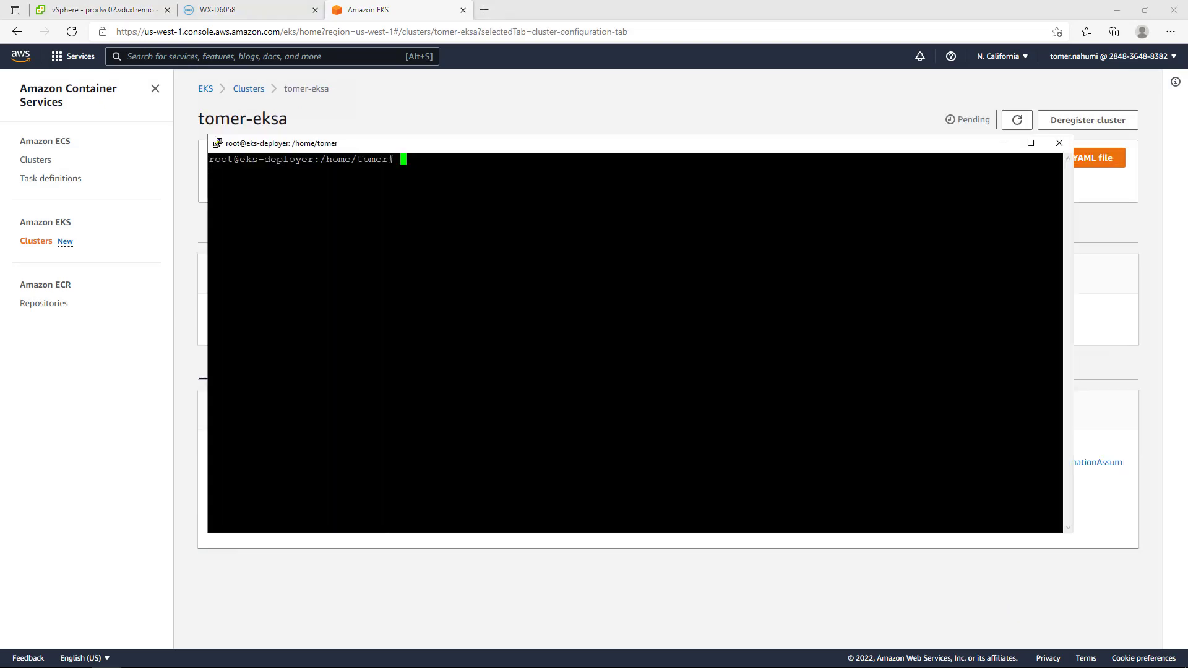
type("kubectl create -f connector.yaml")
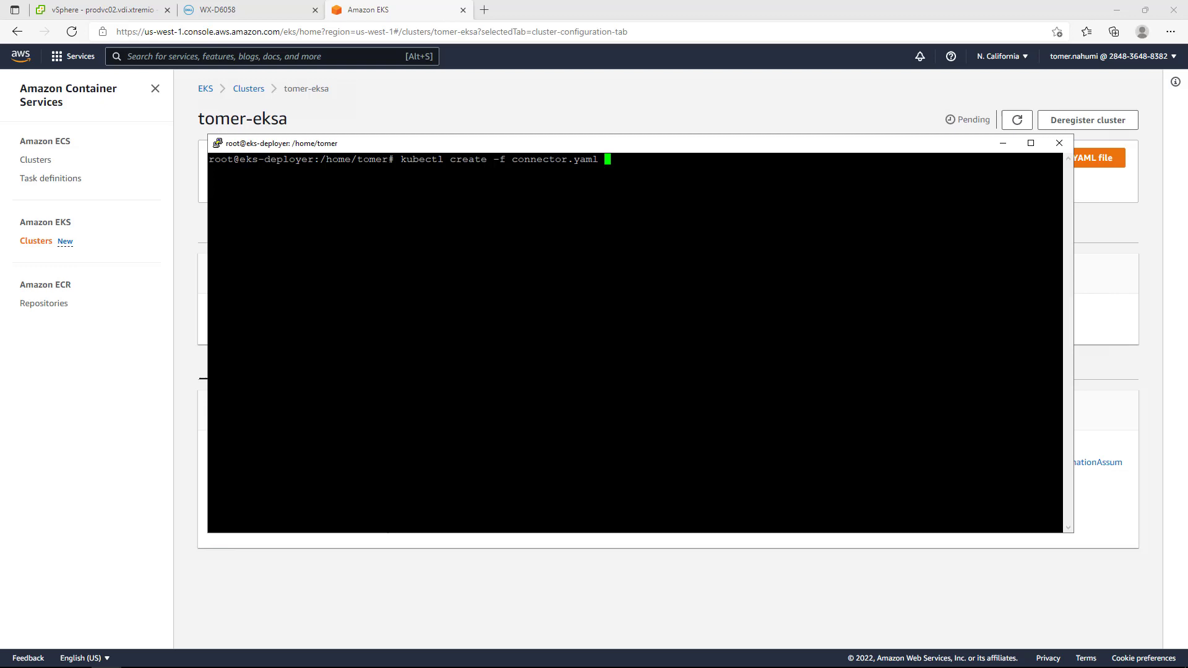
key("Return")
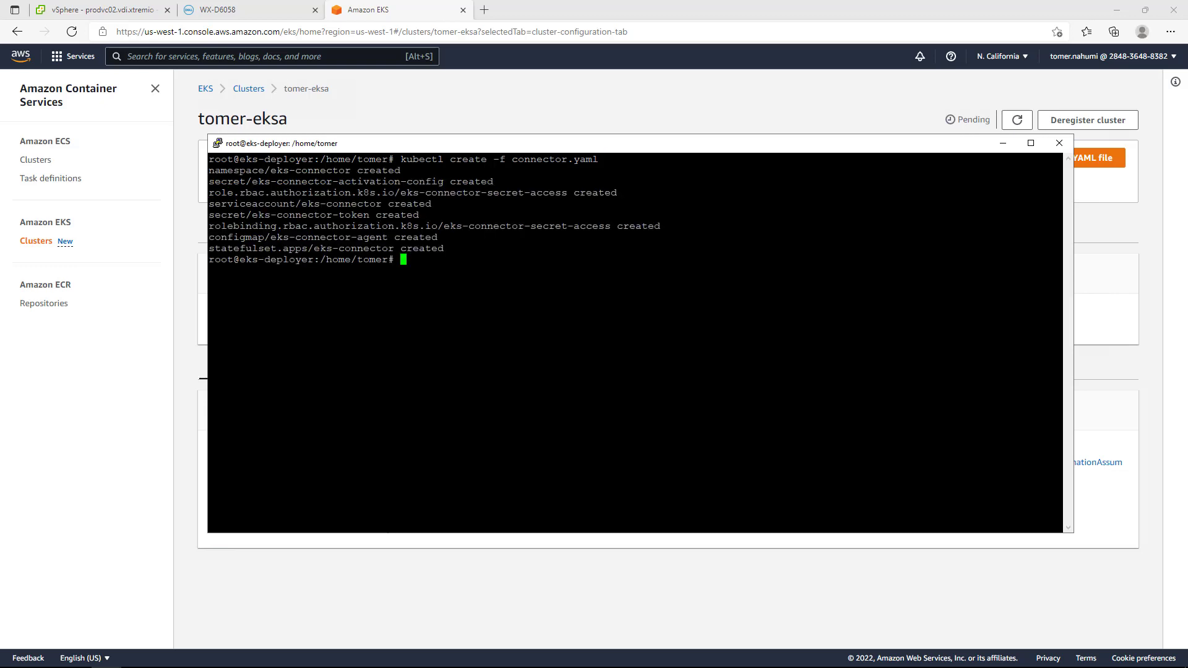
Return to the tomer-eksa cluster page in the EKS console to confirm it shows Active.
left_click(546, 128)
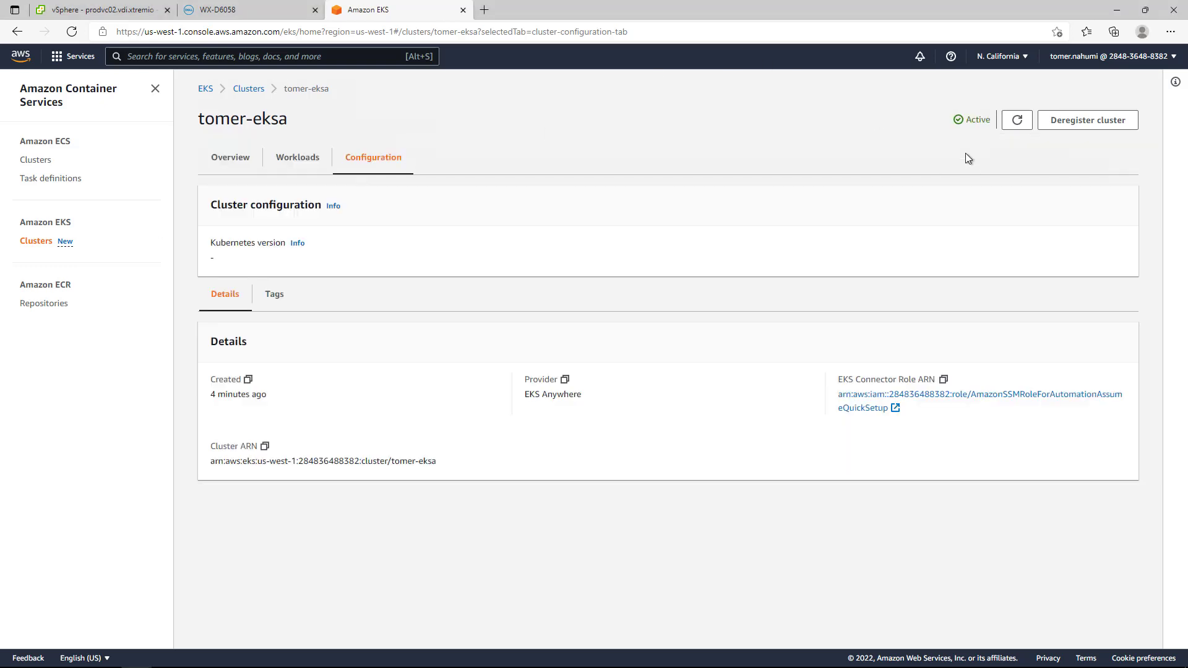